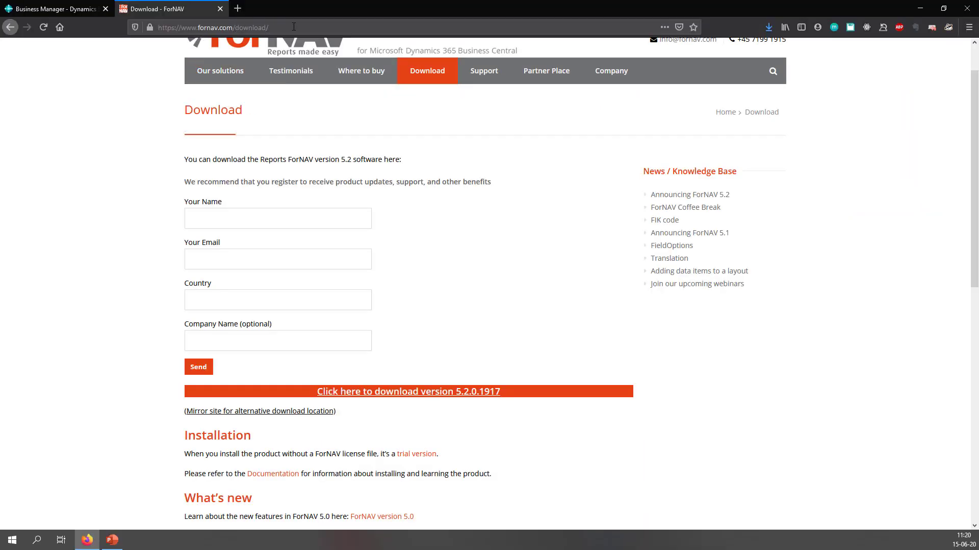
# Step: Download the Reports ForNAV 5.2.0.1917 installer from fornav.com and save it to disk
pyautogui.click(412, 393)
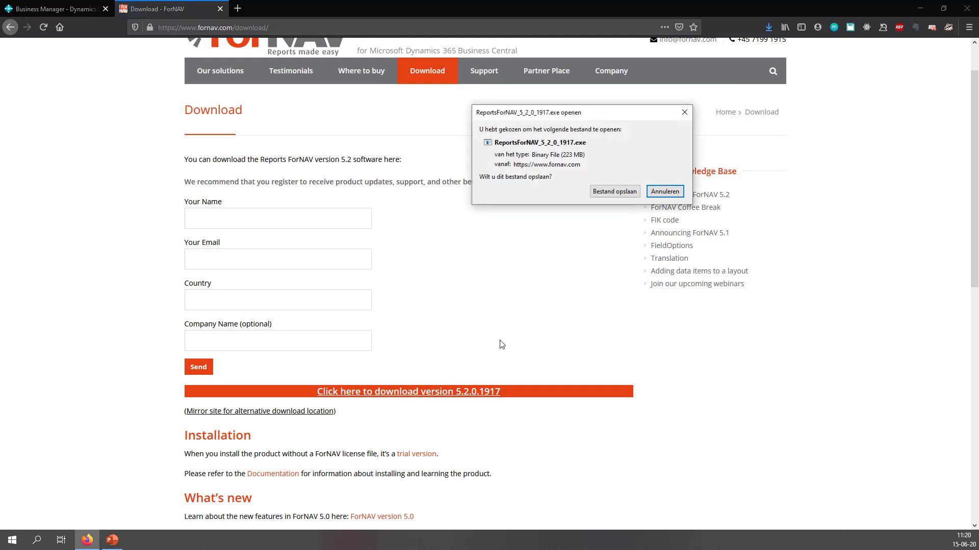
pyautogui.click(608, 192)
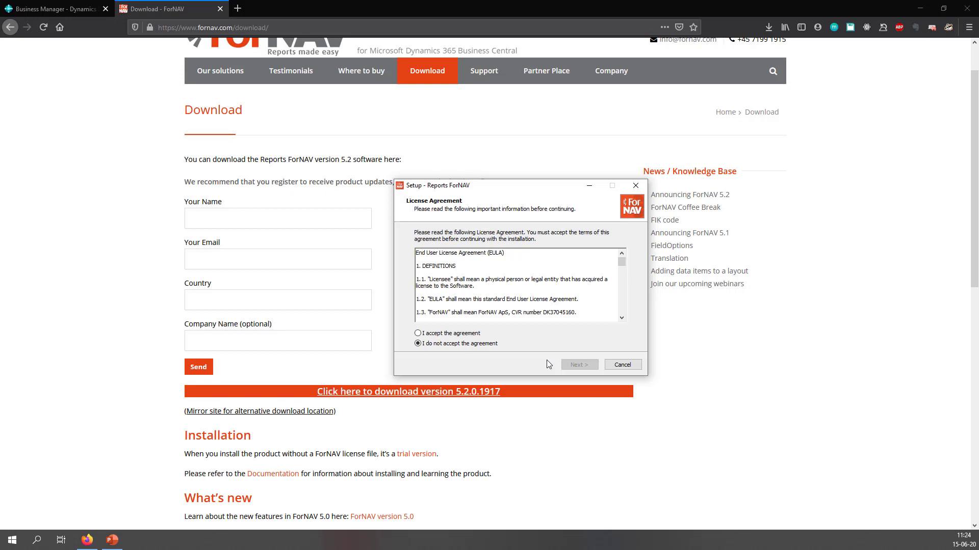
# Step: Accept the licence and install Reports ForNAV with the full component selection
pyautogui.click(475, 334)
pyautogui.click(576, 365)
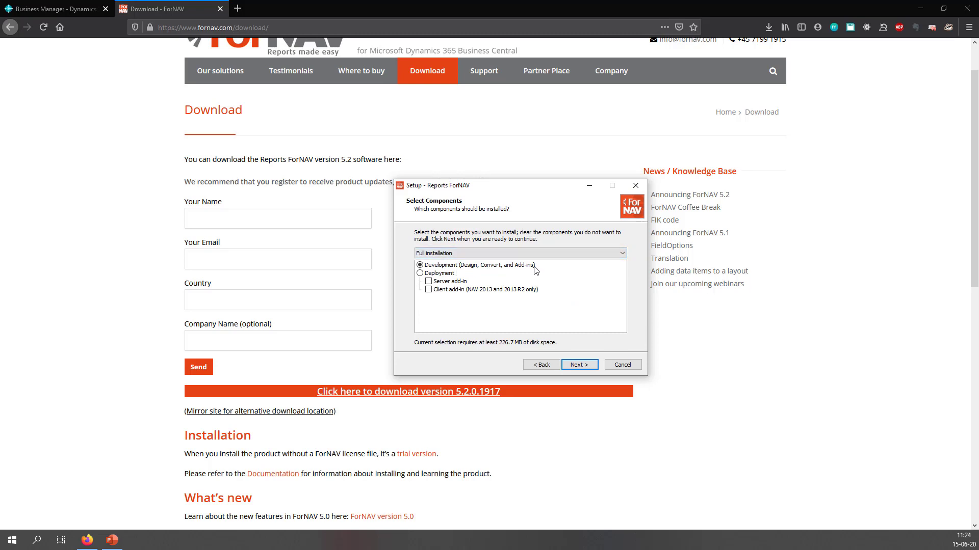
pyautogui.click(578, 365)
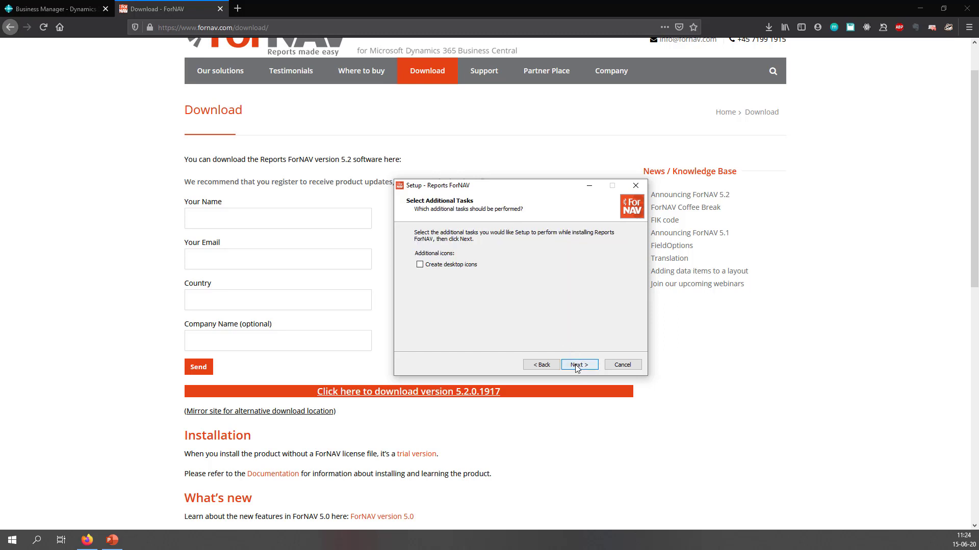
pyautogui.click(574, 363)
pyautogui.click(580, 365)
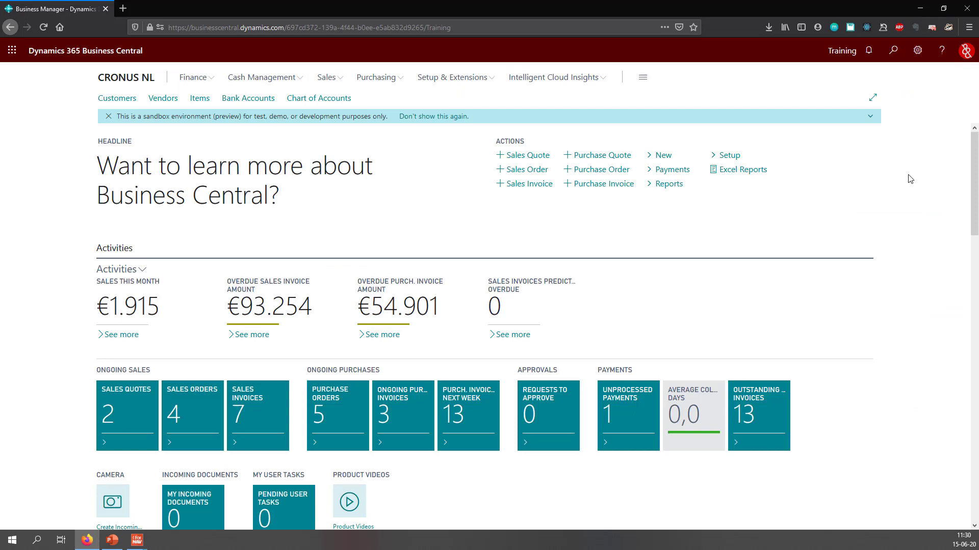
# Step: Go to Setup & Extensions > Extensions in Business Central
pyautogui.click(454, 79)
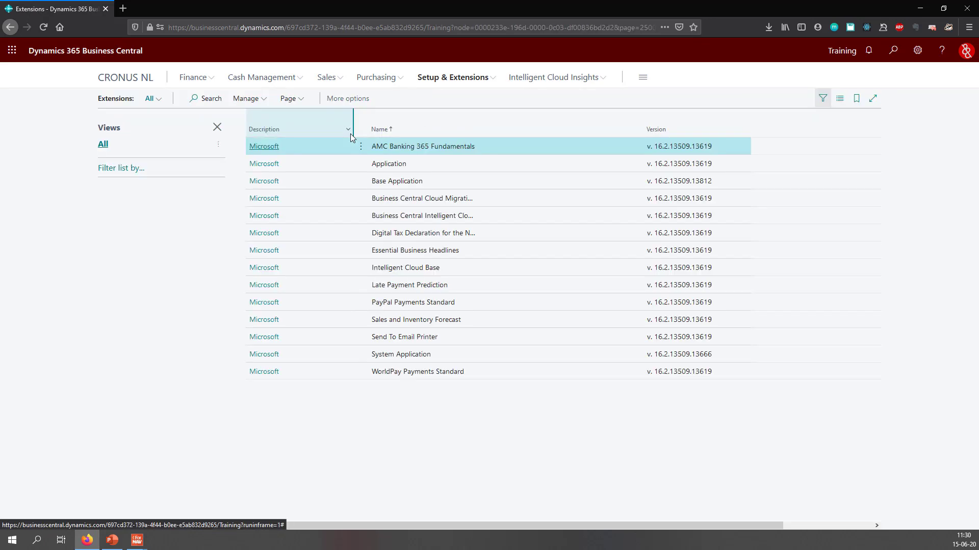
# Step: Search the Extension Marketplace for 'fornav'
pyautogui.click(260, 102)
pyautogui.click(278, 118)
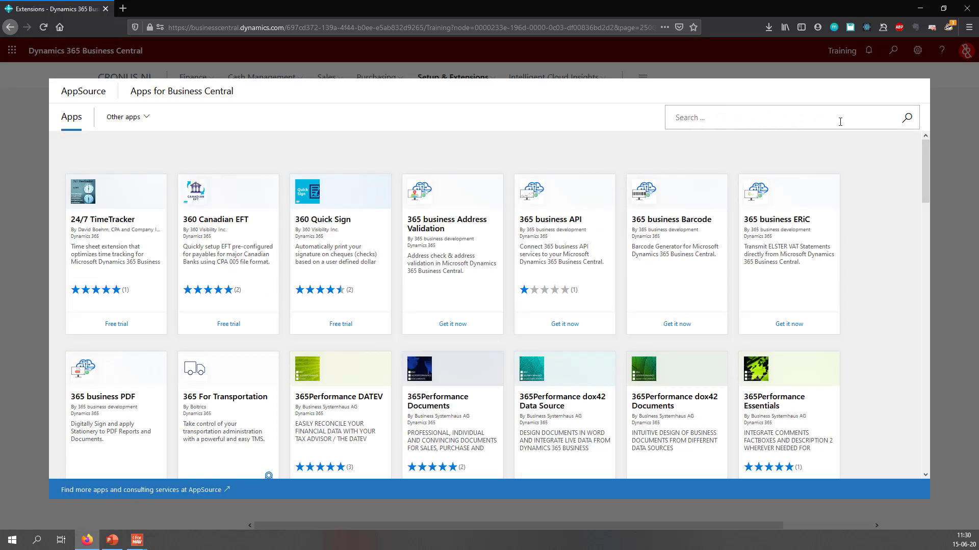
pyautogui.write('fornav')
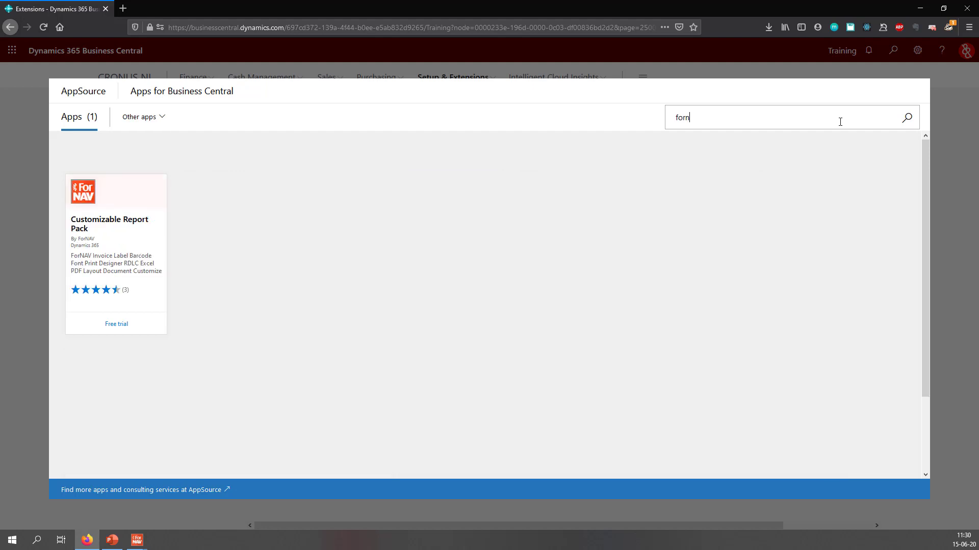
# Step: Start the Customizable Report Pack free trial, consenting to share profile information
pyautogui.click(150, 206)
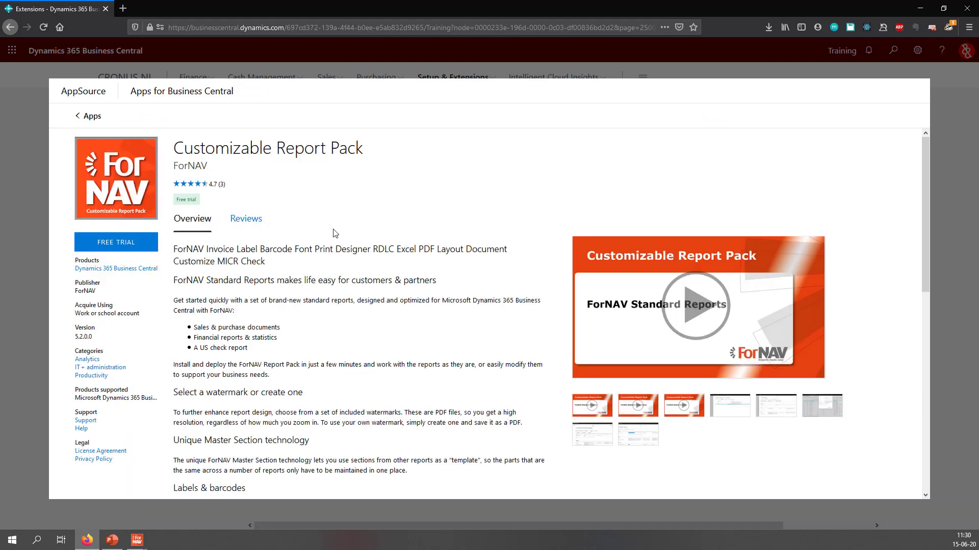
pyautogui.click(118, 248)
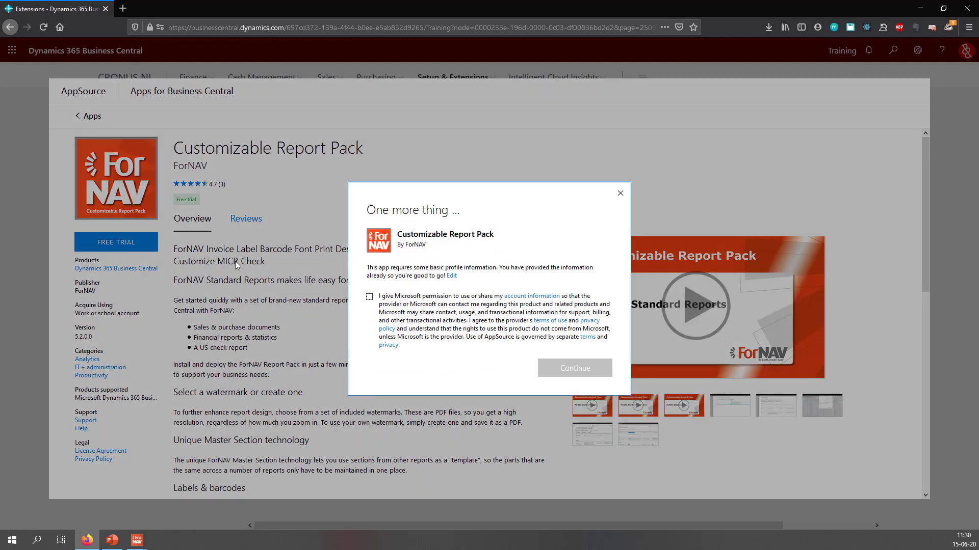
pyautogui.click(369, 297)
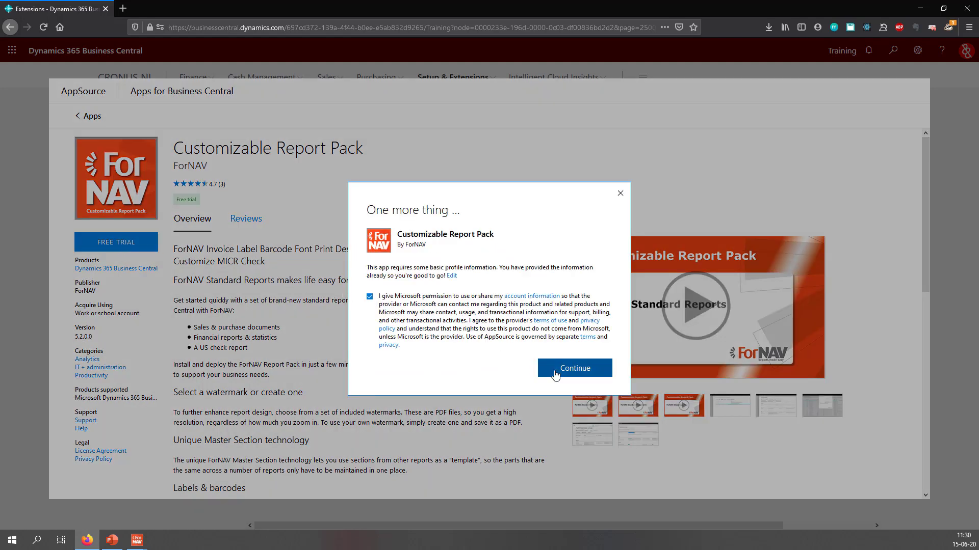
pyautogui.click(539, 370)
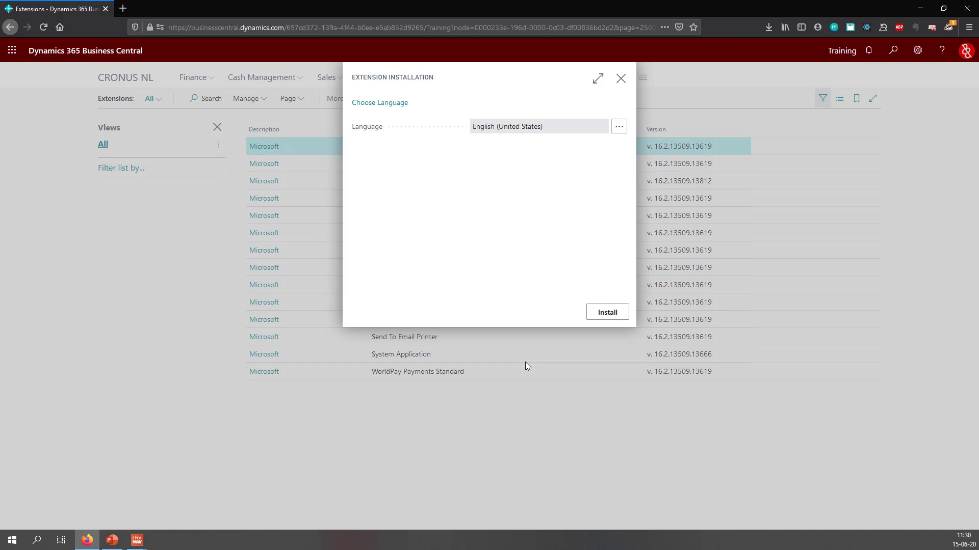
# Step: Install the Customizable Report Pack extension from the Extension Installation dialog
pyautogui.click(605, 315)
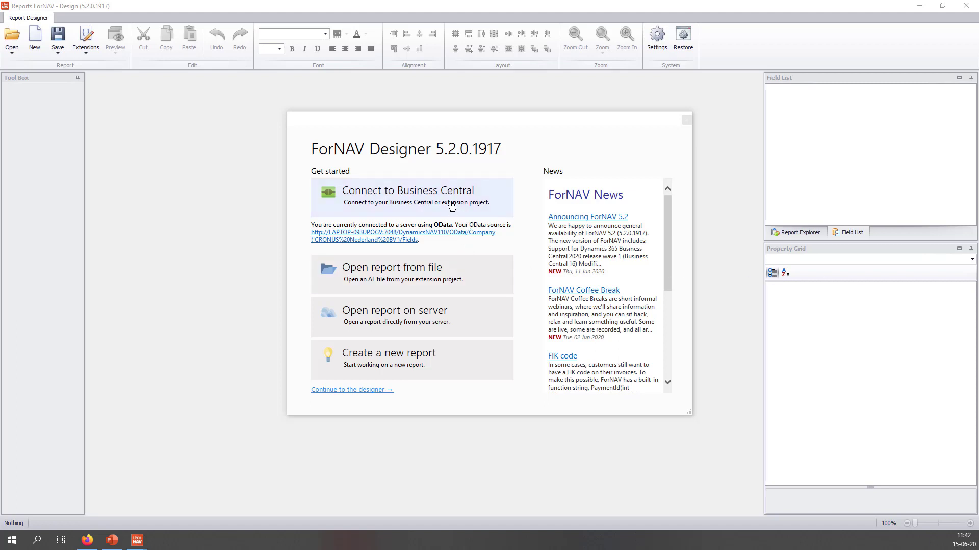
# Step: Edit the Business Central connection and name it 'ForNAV Cloud'
pyautogui.click(414, 200)
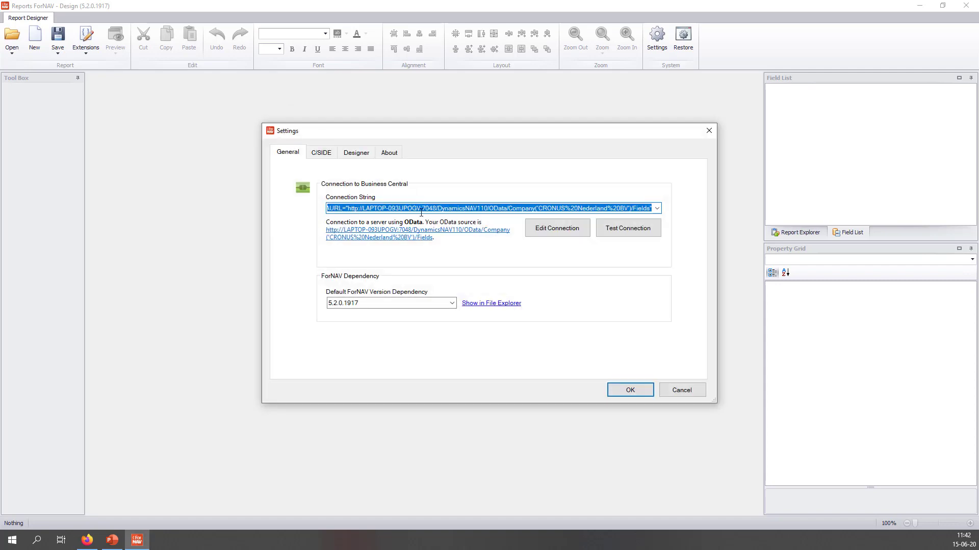
pyautogui.click(537, 237)
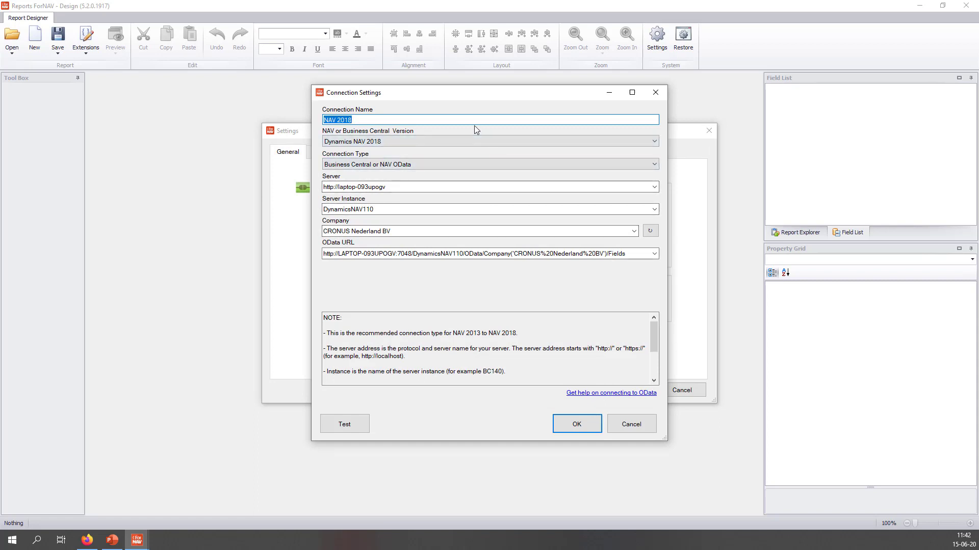
pyautogui.write('ForNAV Clouyd')
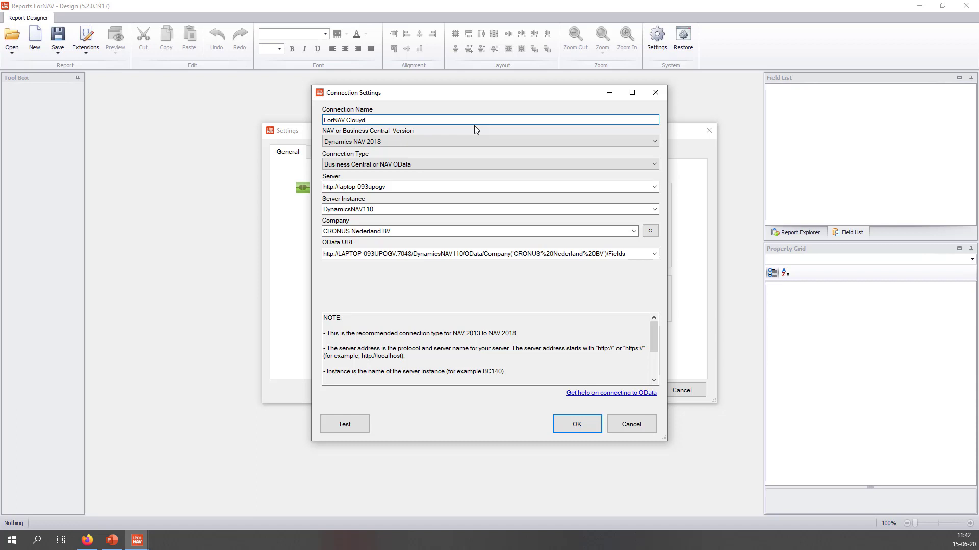
pyautogui.press('BackSpace')
pyautogui.press('BackSpace')
pyautogui.write('d')
# Step: Set the connection version to Microsoft Cloud and begin Microsoft sign-in
pyautogui.click(501, 142)
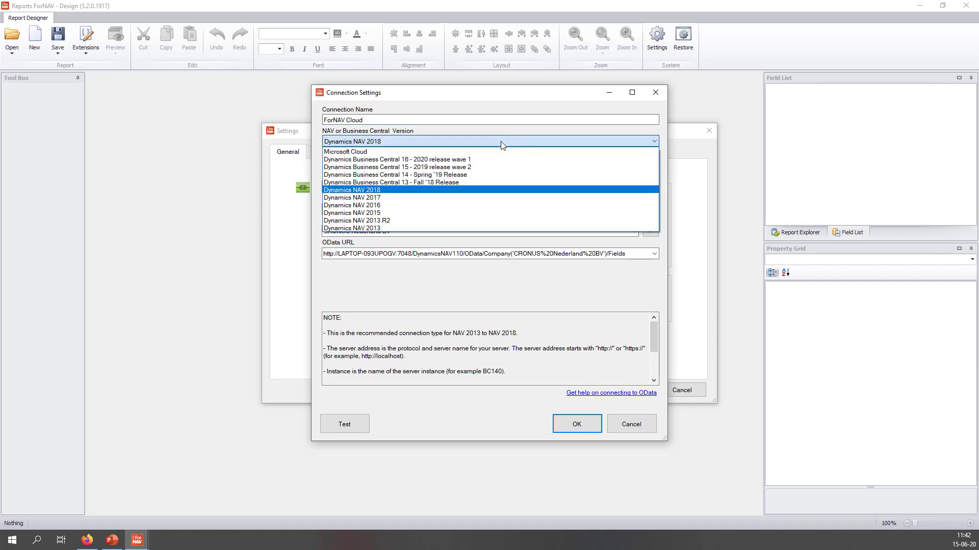
pyautogui.click(419, 152)
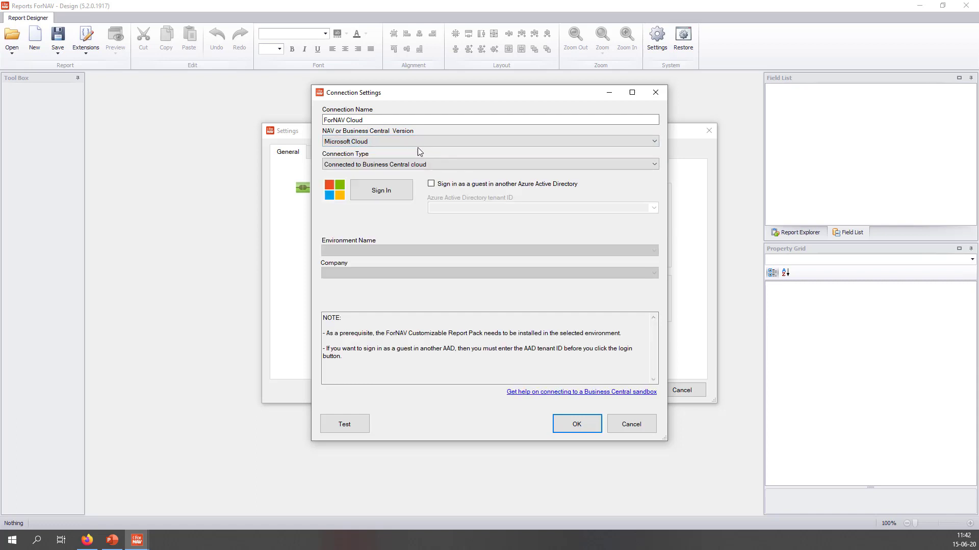
pyautogui.click(387, 188)
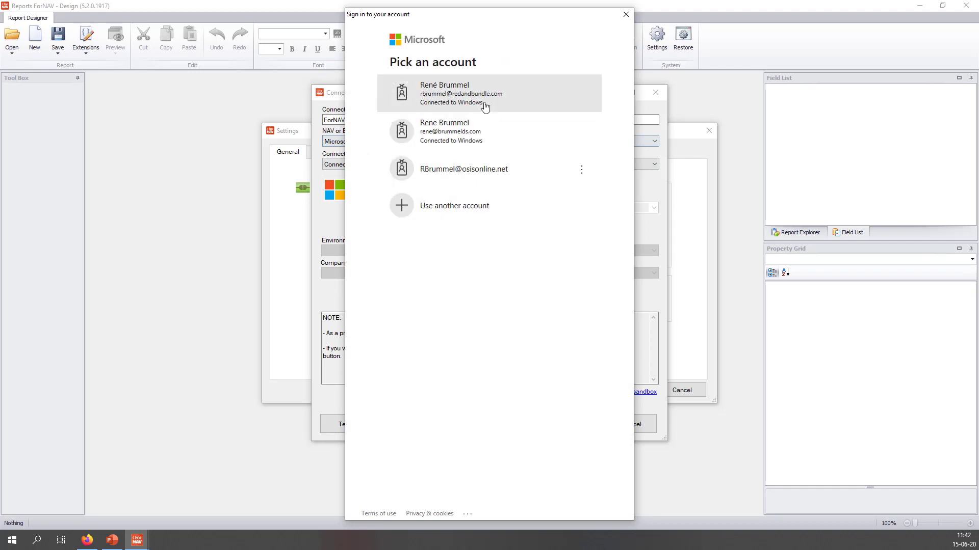
# Step: Sign in, choose the TRAINING environment with company CRONUS NL, and test the connection
pyautogui.click(484, 106)
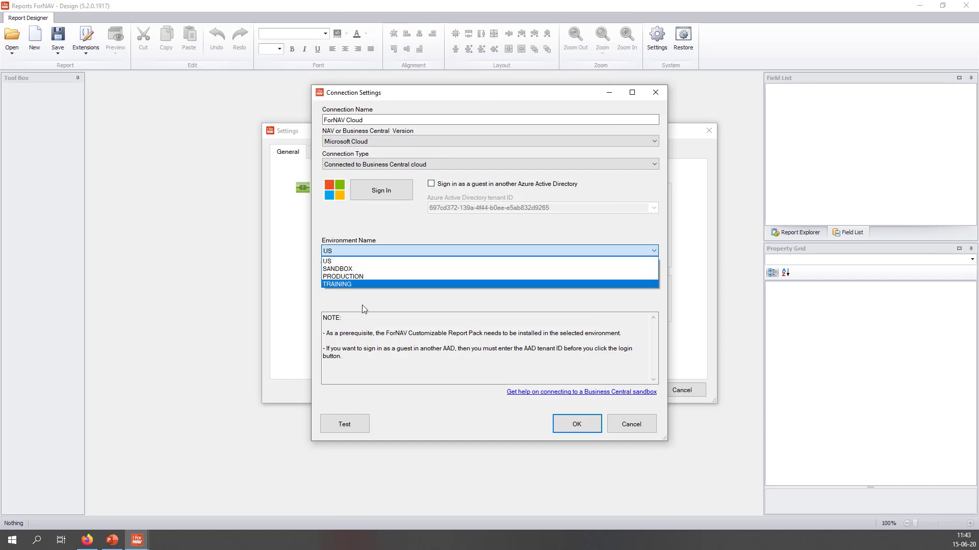
pyautogui.click(359, 283)
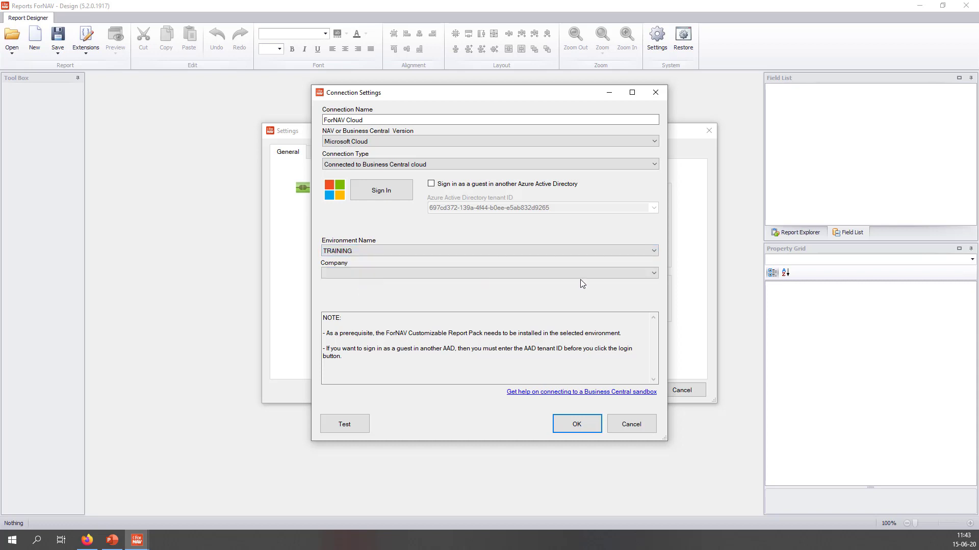
pyautogui.click(351, 425)
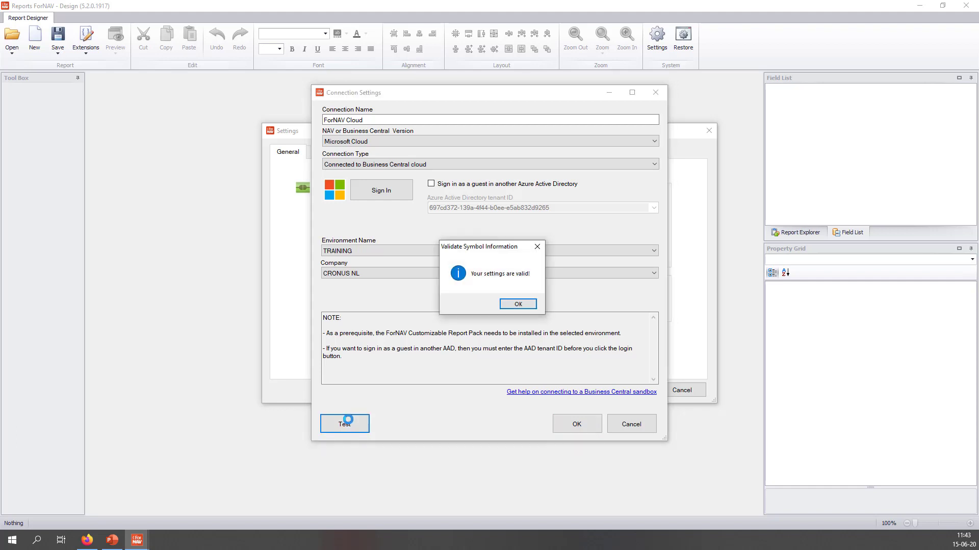
# Step: Dismiss the valid-settings message and confirm both Connection Settings and Settings with OK
pyautogui.click(520, 306)
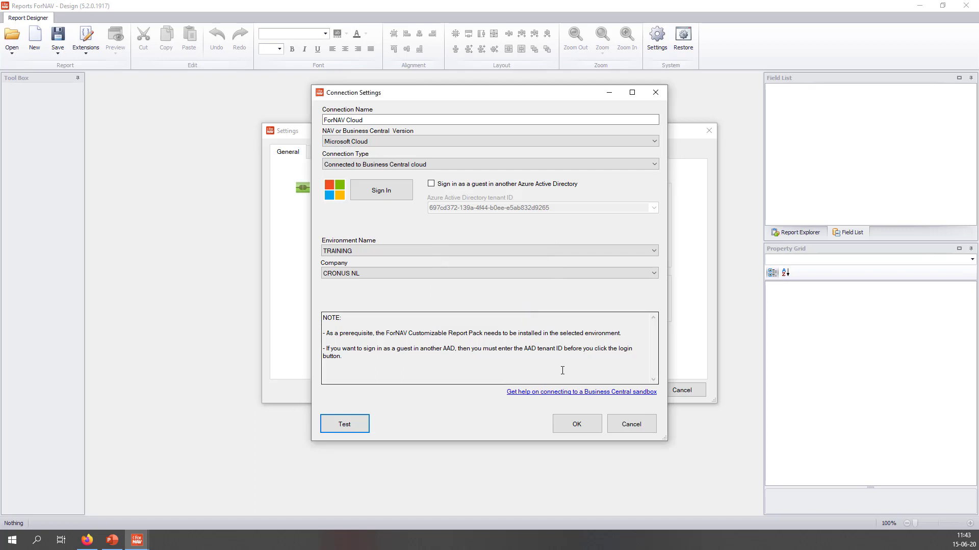
pyautogui.click(580, 426)
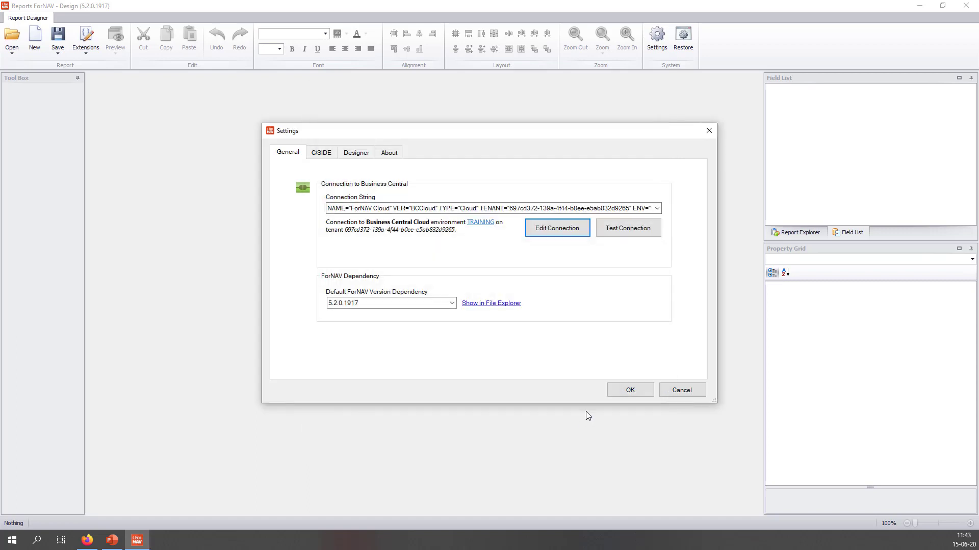
pyautogui.click(618, 394)
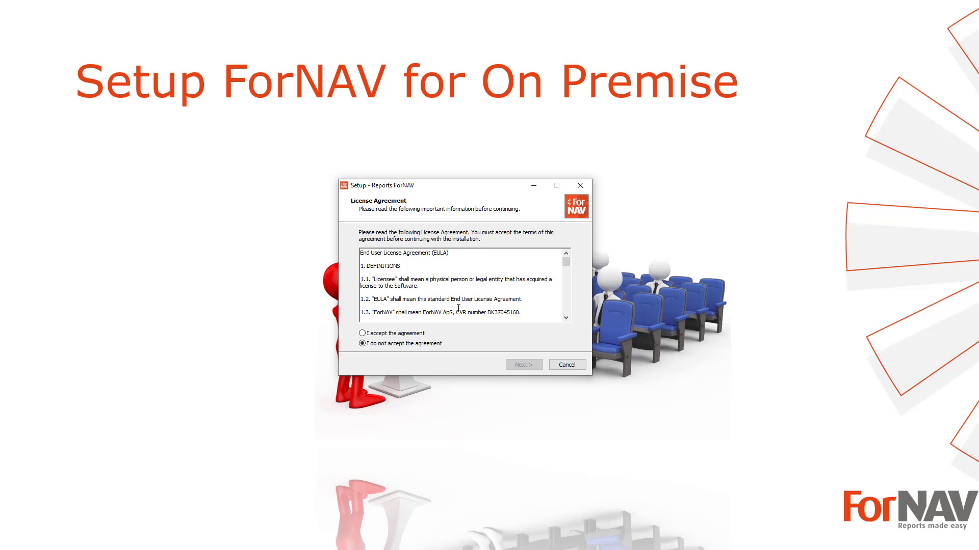
# Step: Install the Reports ForNAV Deployment server add-in, accepting the licence and finishing setup
pyautogui.click(413, 336)
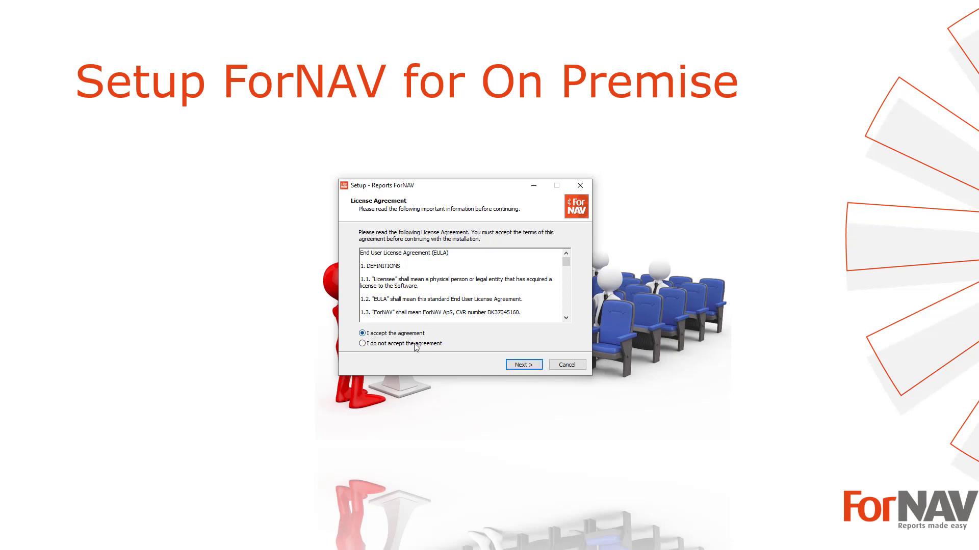
pyautogui.click(520, 366)
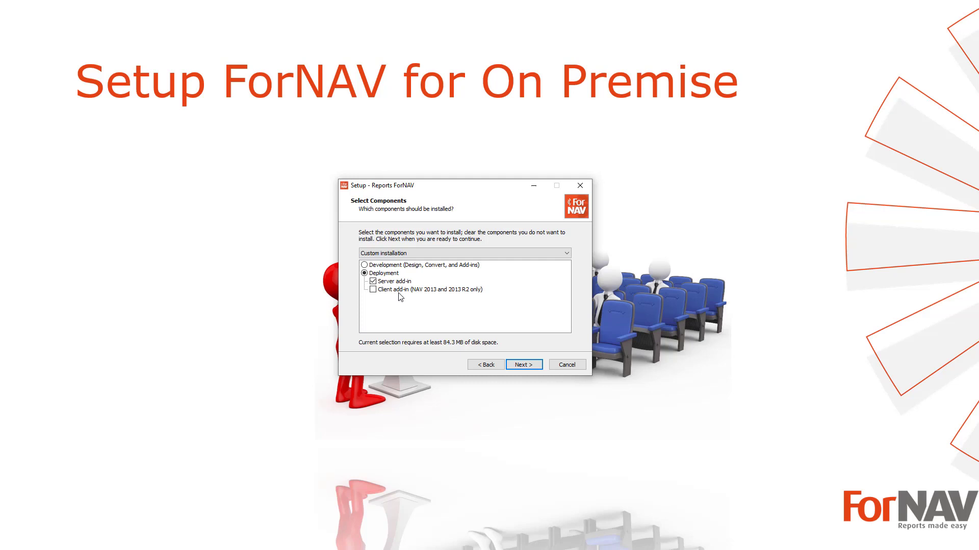
pyautogui.click(516, 364)
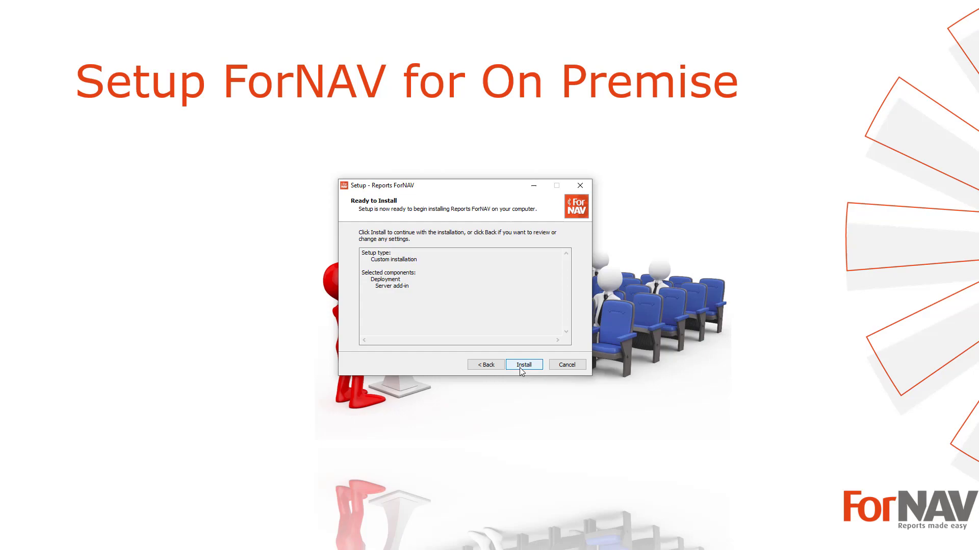
pyautogui.click(519, 368)
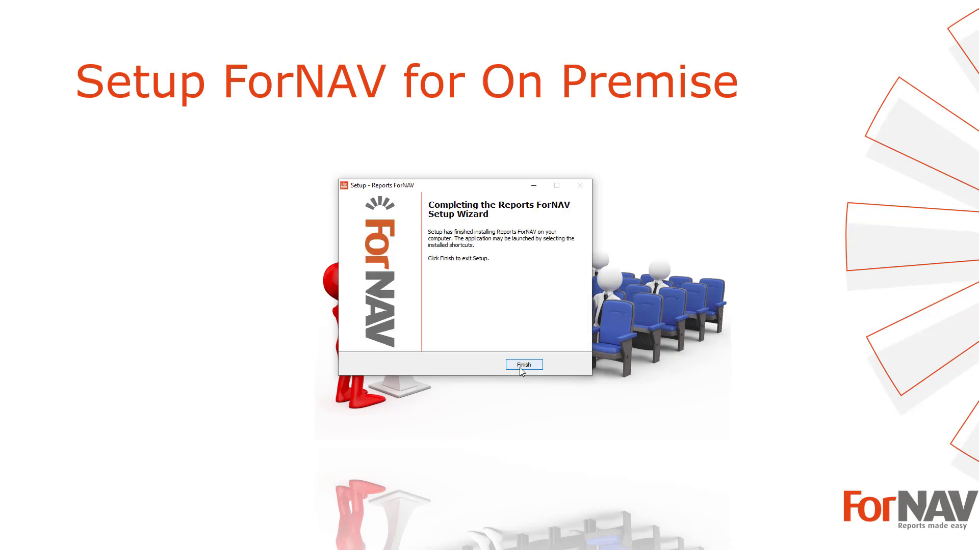
pyautogui.click(519, 368)
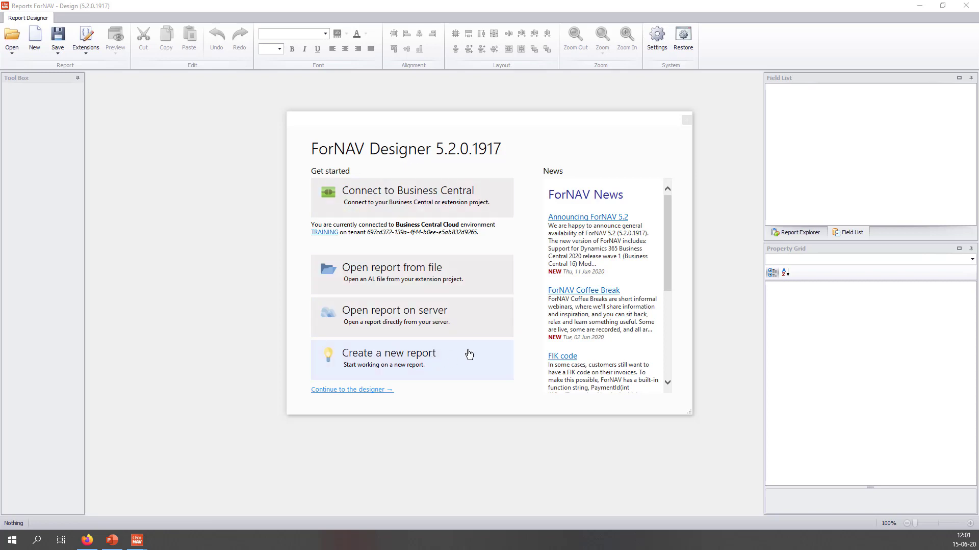
# Step: Edit the connection, replacing 'Cloud' with 'On Premise' to name it ForNAV On Premise
pyautogui.click(457, 204)
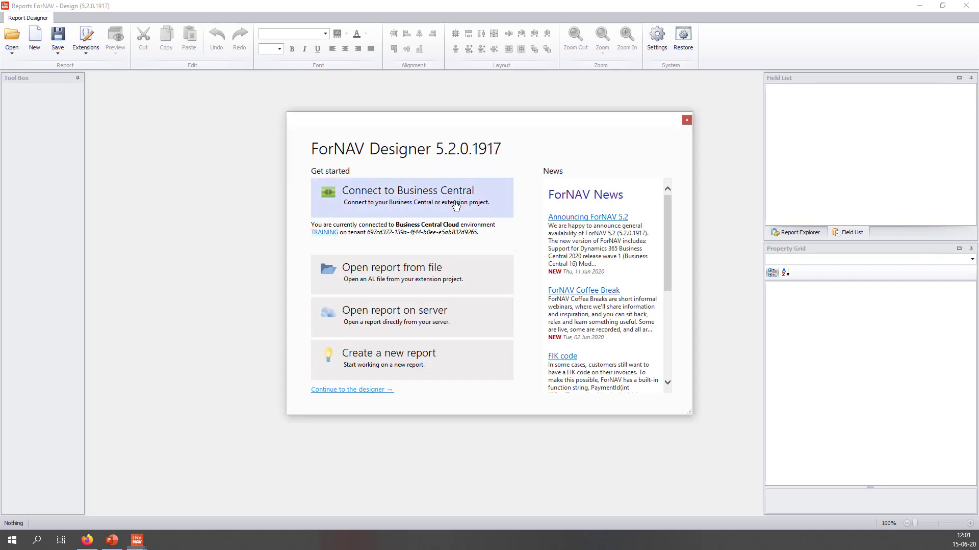
pyautogui.click(548, 231)
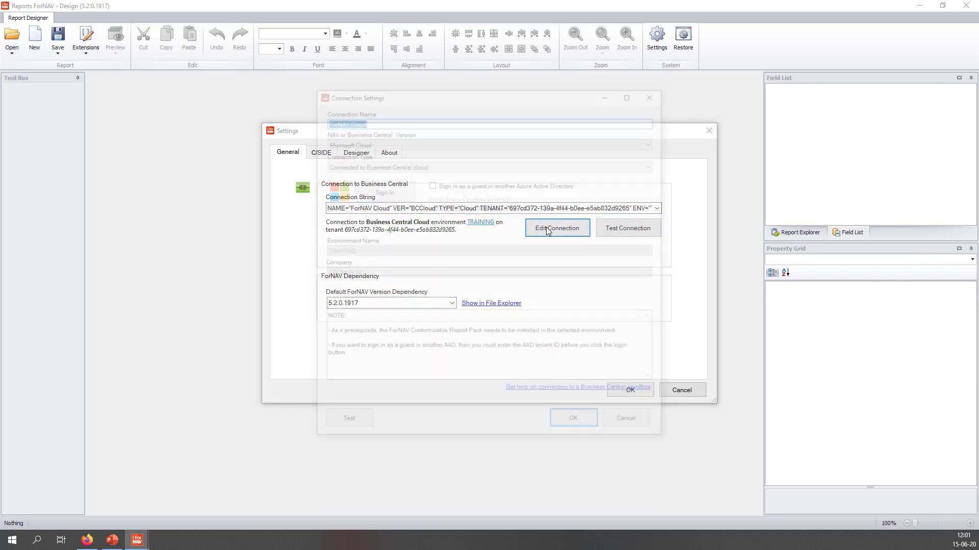
pyautogui.click(385, 118)
pyautogui.doubleClick(386, 117)
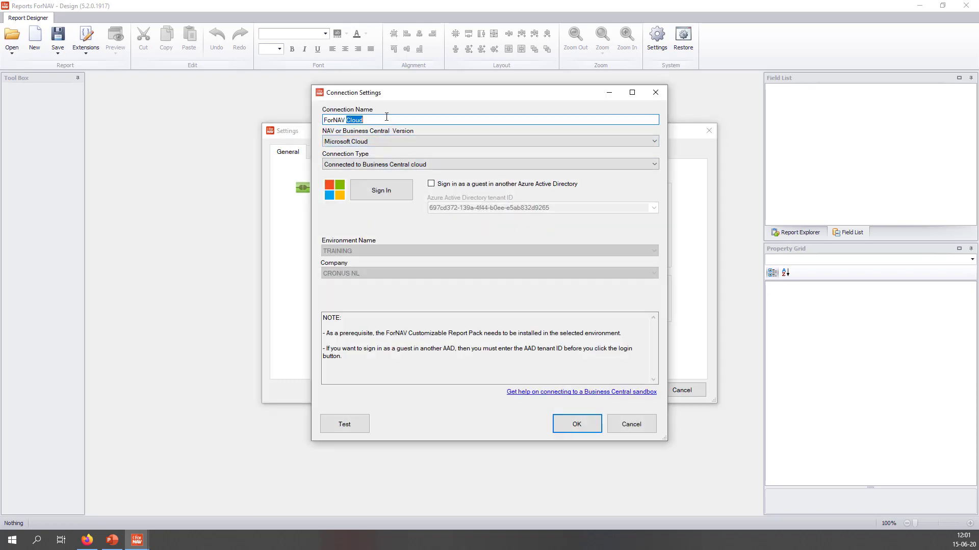
pyautogui.write('On Premise')
pyautogui.click(418, 141)
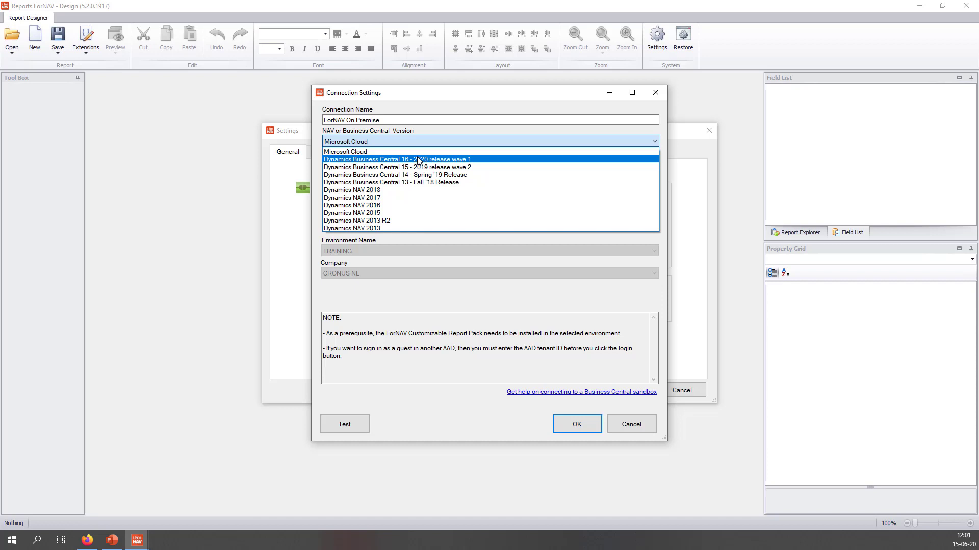
pyautogui.click(418, 160)
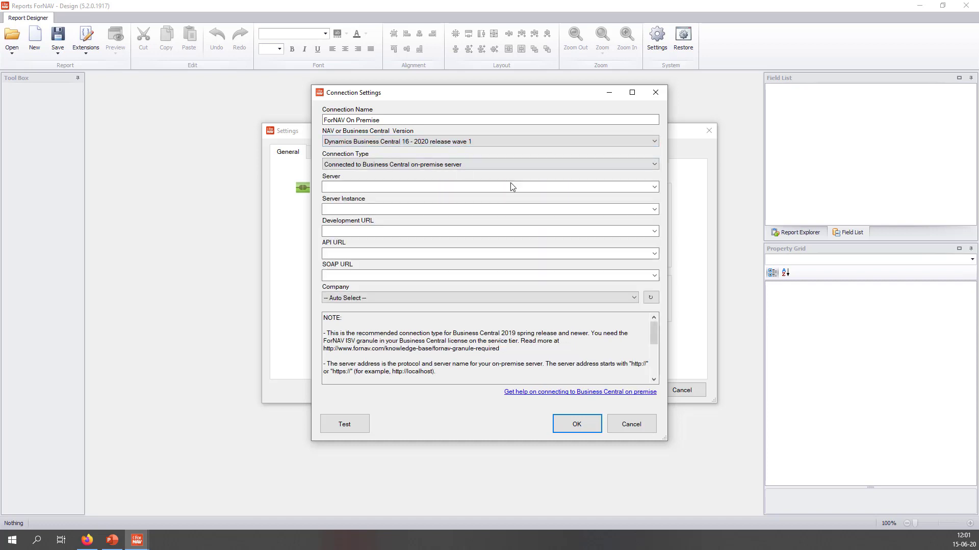
pyautogui.click(394, 184)
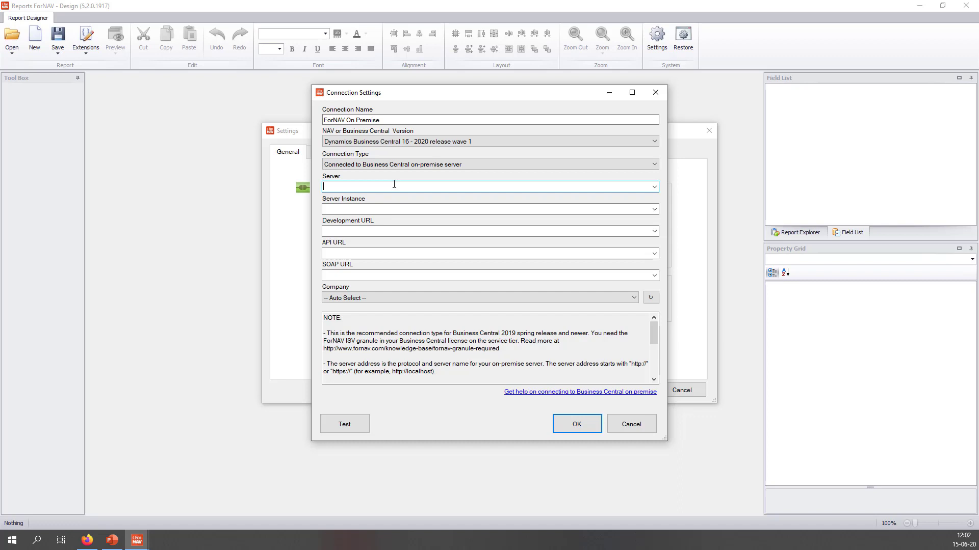
pyautogui.write('bc160-fornav')
pyautogui.press('Tab')
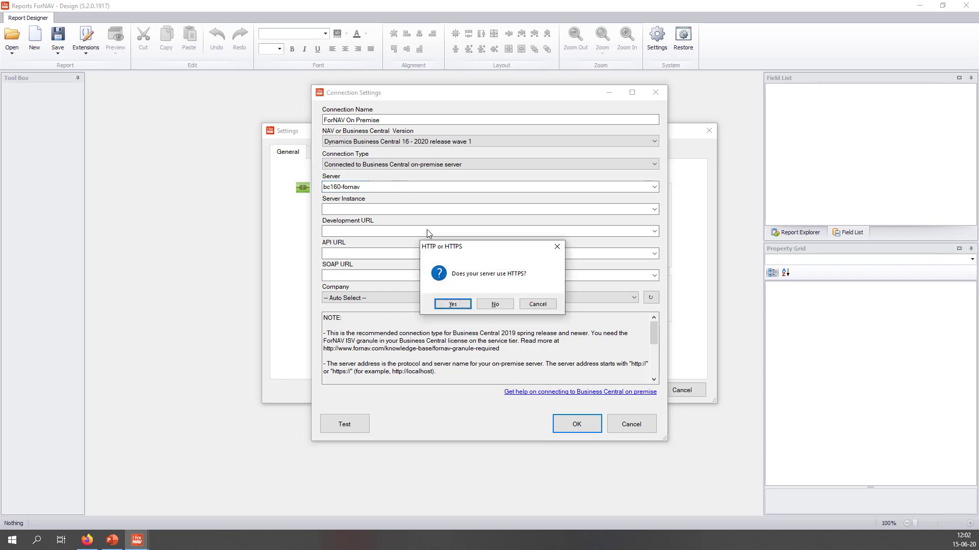
pyautogui.click(453, 304)
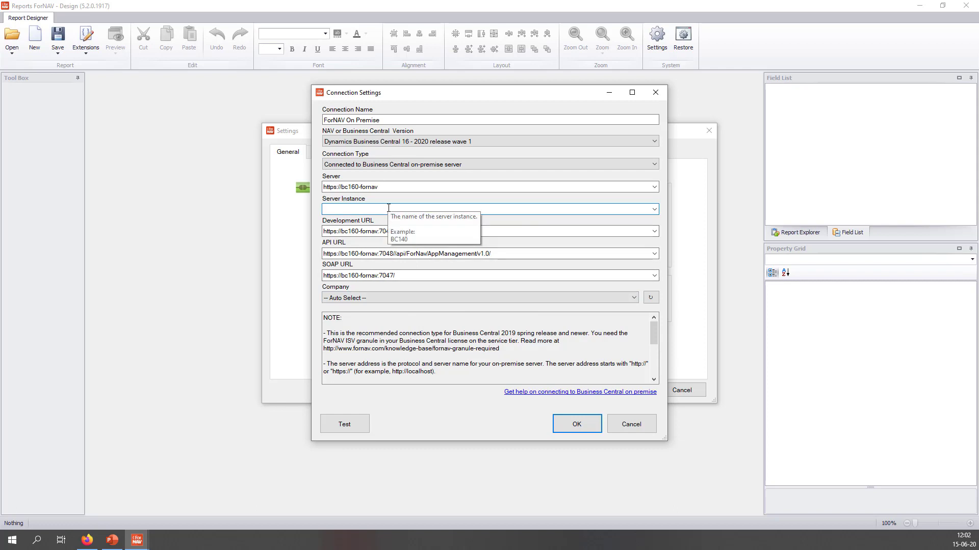
pyautogui.write('bc')
pyautogui.press('Tab')
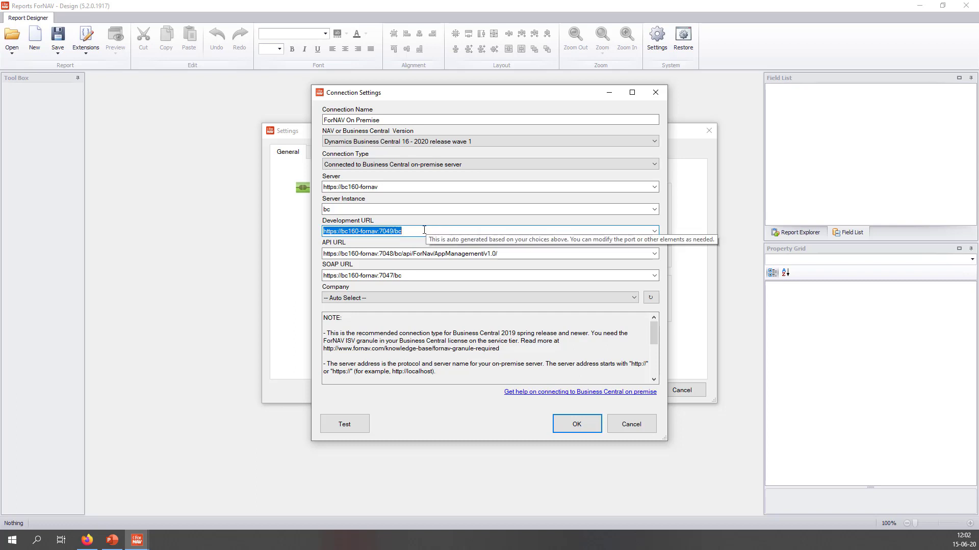
pyautogui.click(390, 232)
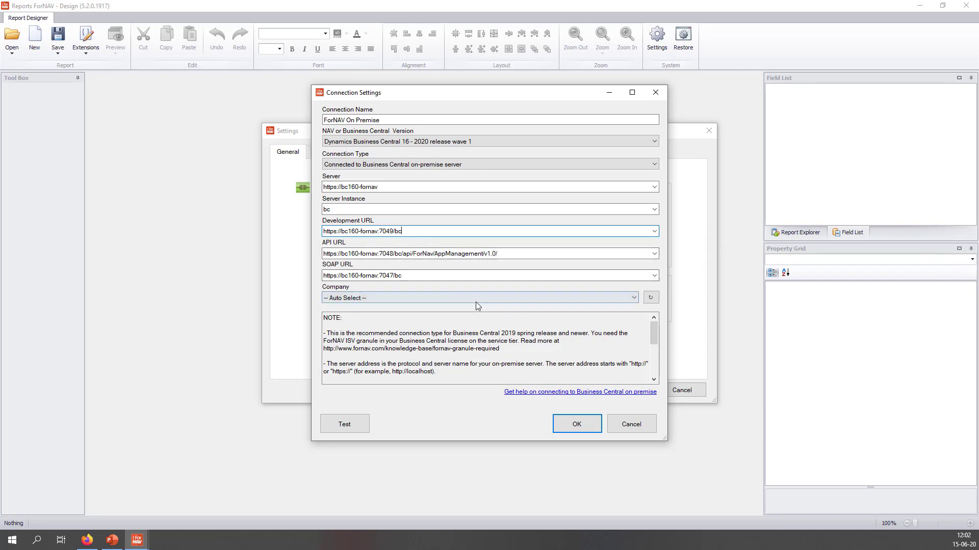
# Step: Test the on-premise connection, logging in to the web service with the admin account
pyautogui.click(355, 427)
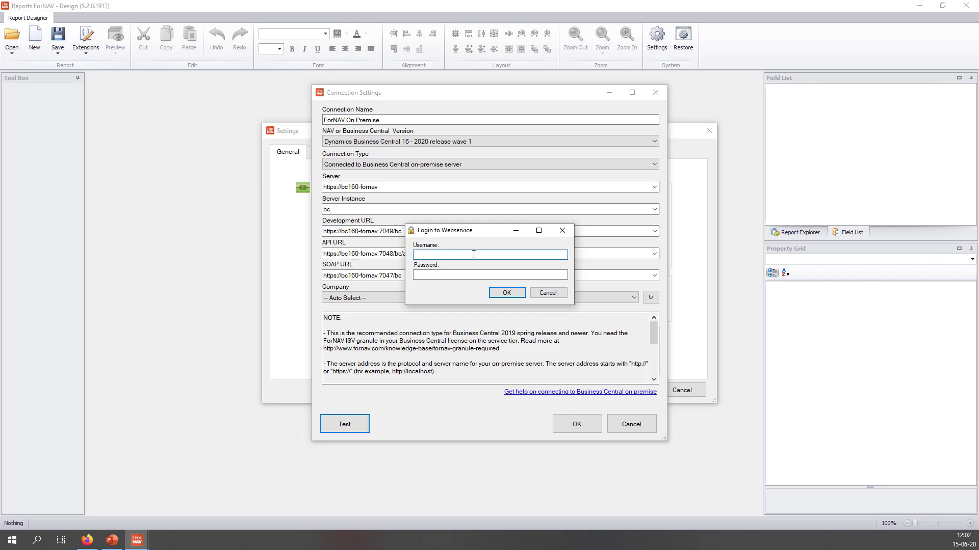
pyautogui.write('admin')
pyautogui.press('Tab')
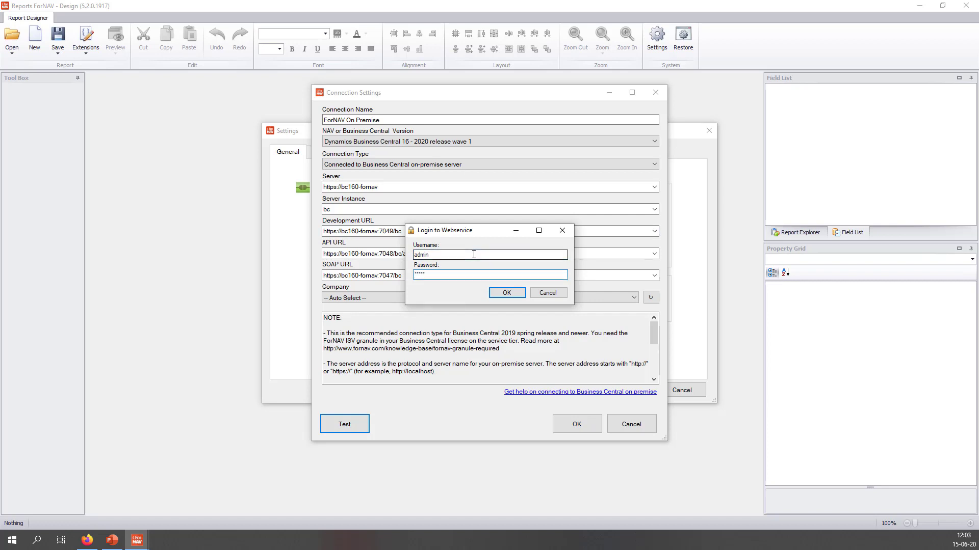
pyautogui.click(493, 291)
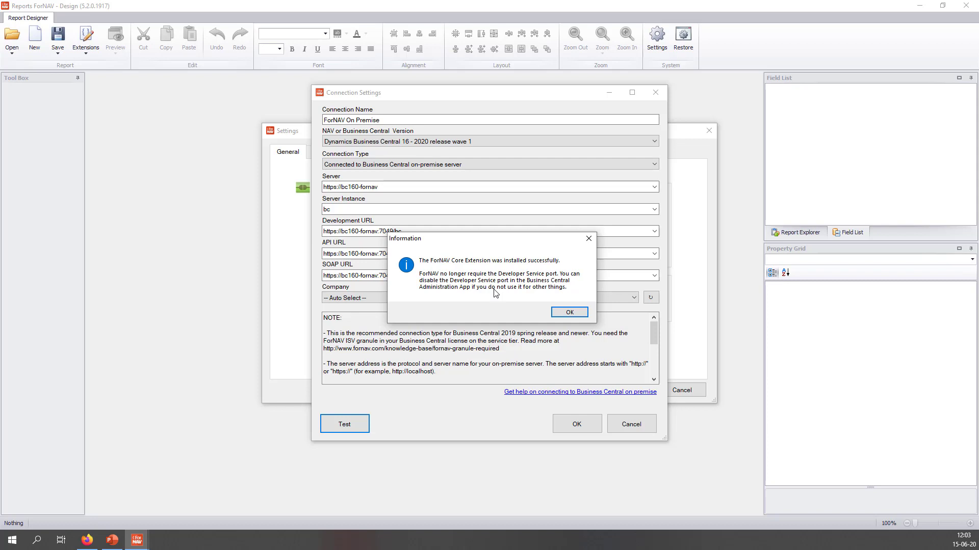
# Step: Acknowledge the ForNAV Core Extension installation and save the connection settings
pyautogui.click(565, 316)
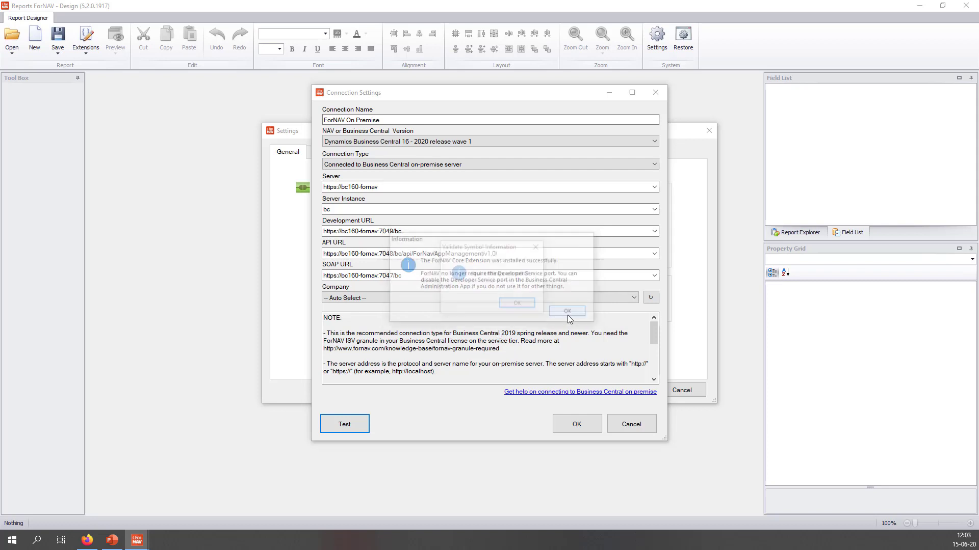
pyautogui.click(532, 306)
pyautogui.click(566, 424)
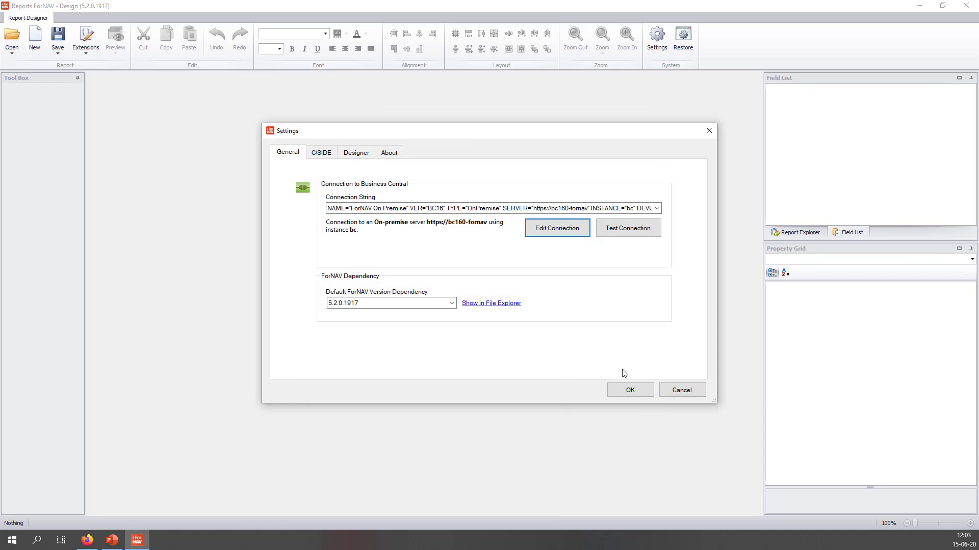
pyautogui.click(631, 390)
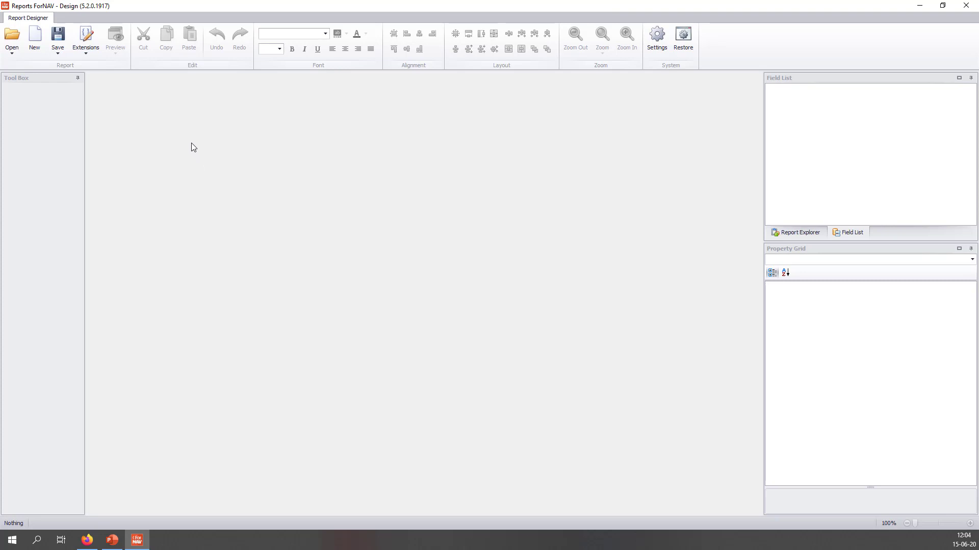
# Step: Generate the ForNAV Report Pack extension app for Business Central 16 On-premise from the Online Report Gallery
pyautogui.click(35, 38)
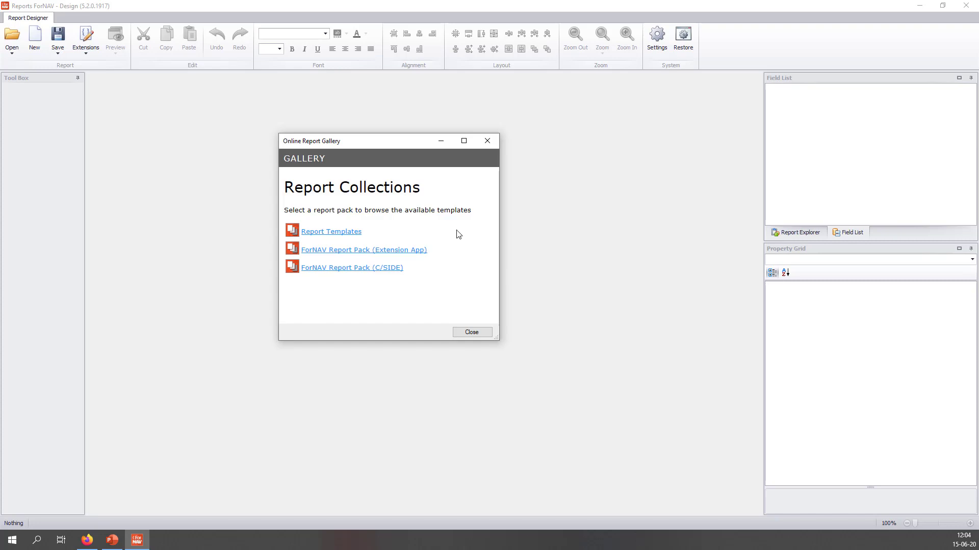
pyautogui.click(363, 252)
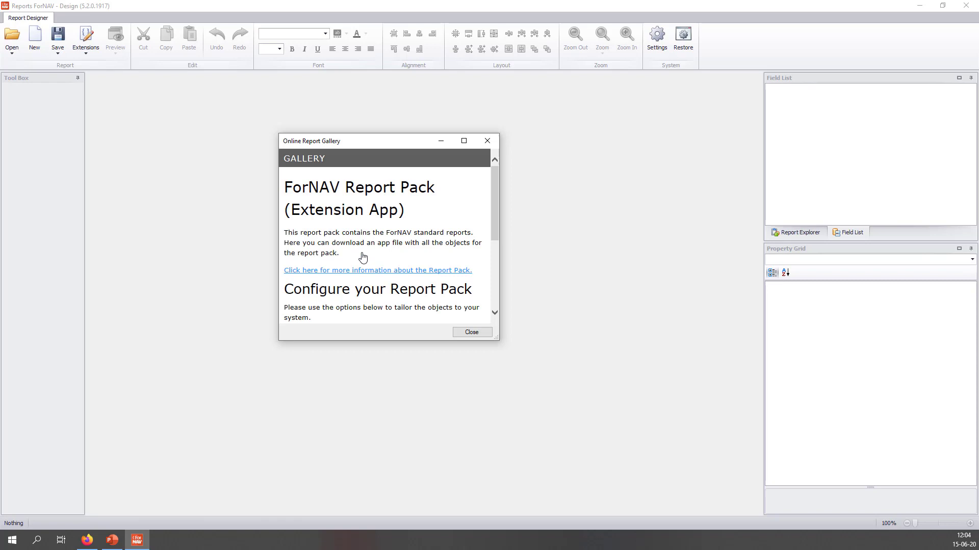
pyautogui.scroll(-5, 362, 257)
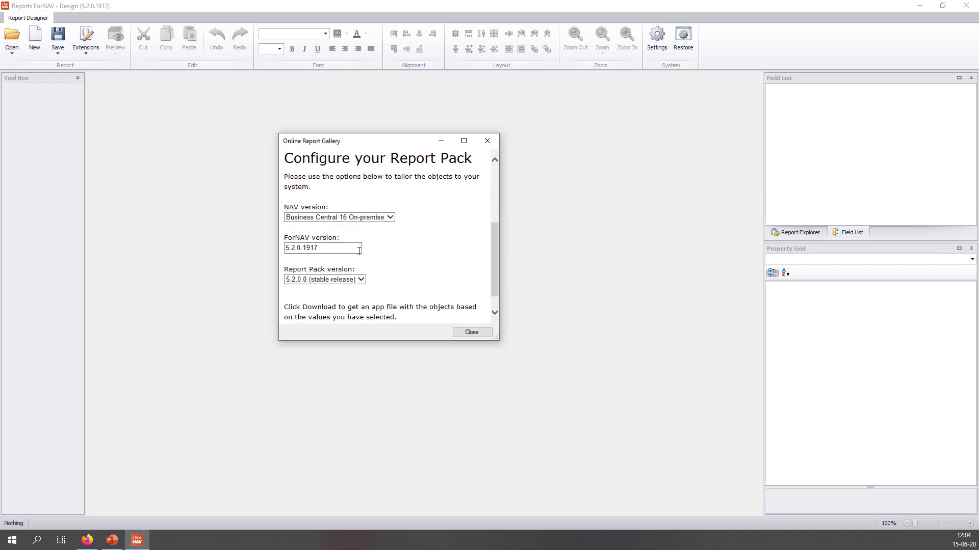
pyautogui.scroll(-1, 411, 257)
pyautogui.click(316, 312)
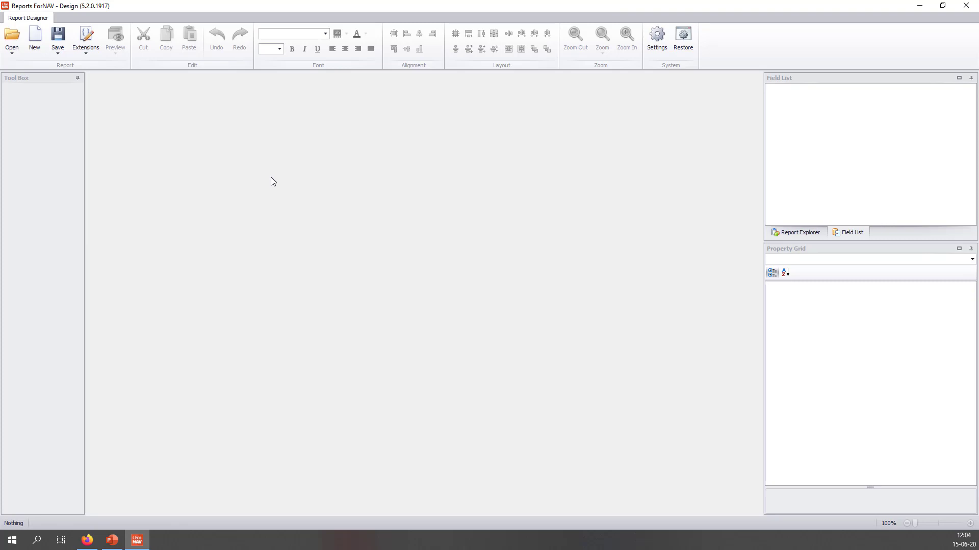
# Step: Upload the ForNAV Report Pack 5.2.0.0 for BC16ONPREM .app file as an extension to the server
pyautogui.click(85, 53)
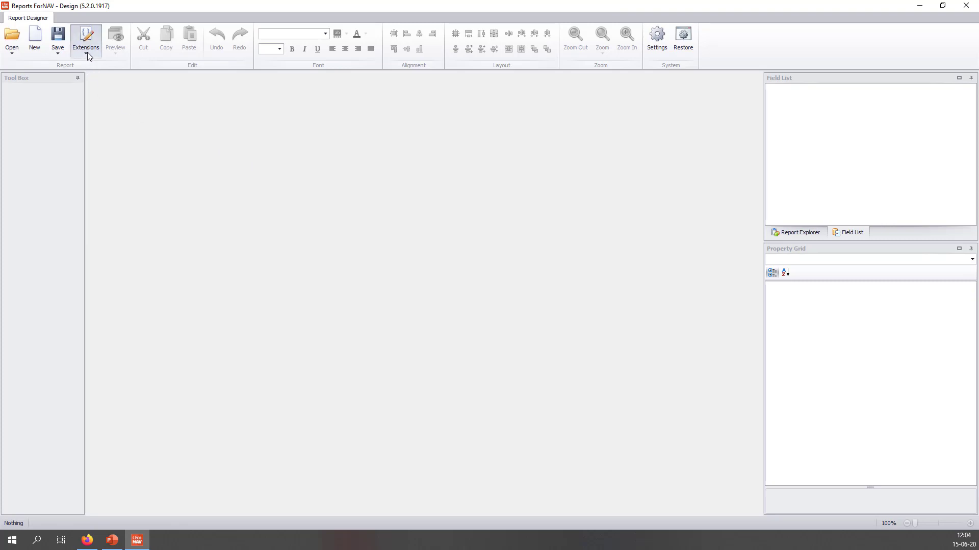
pyautogui.click(96, 78)
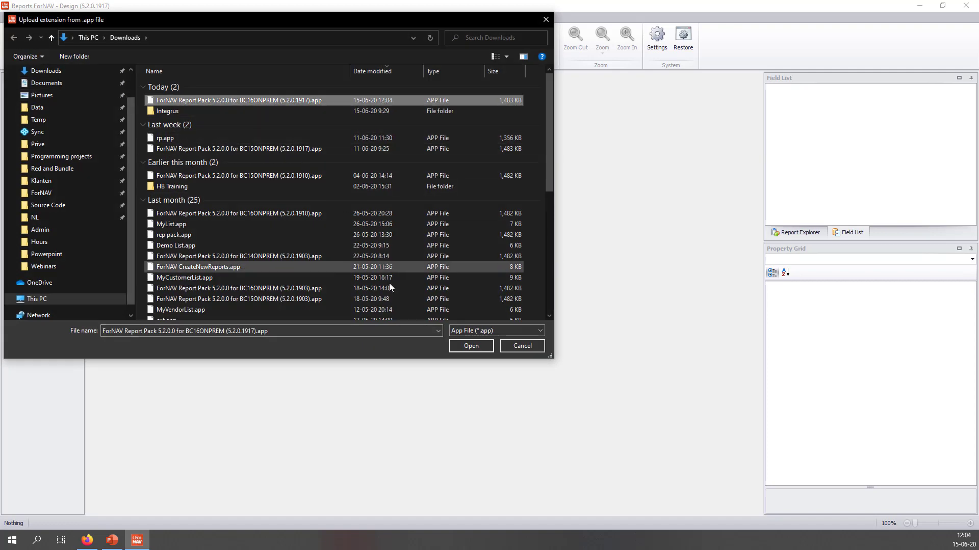
pyautogui.click(467, 346)
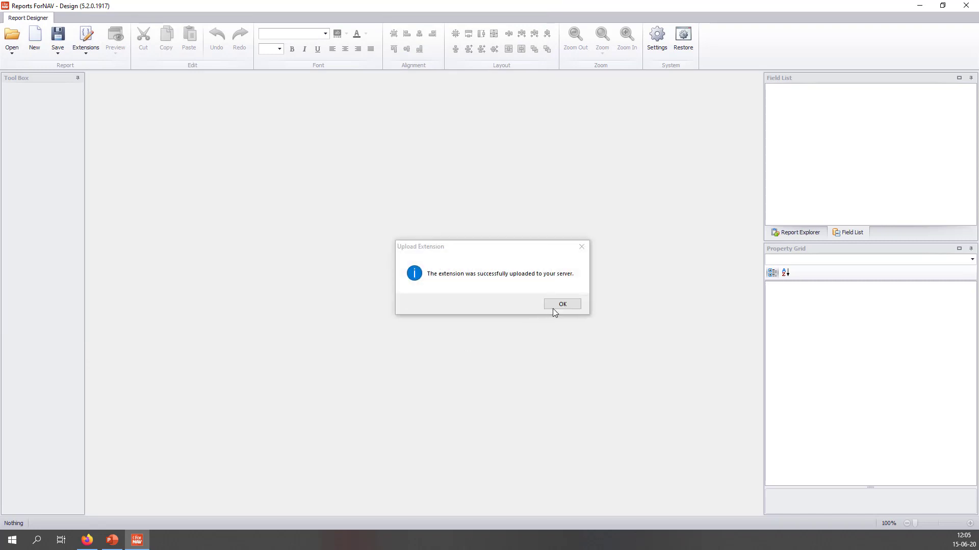
pyautogui.click(556, 306)
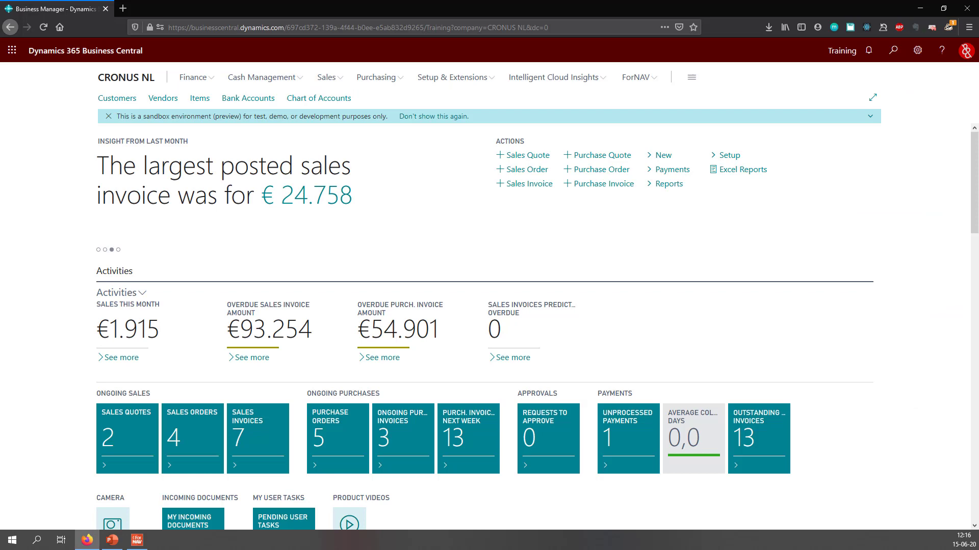
# Step: Launch ForNAV Setup from Assisted Setup and move past the welcome page to Step 1
pyautogui.click(461, 77)
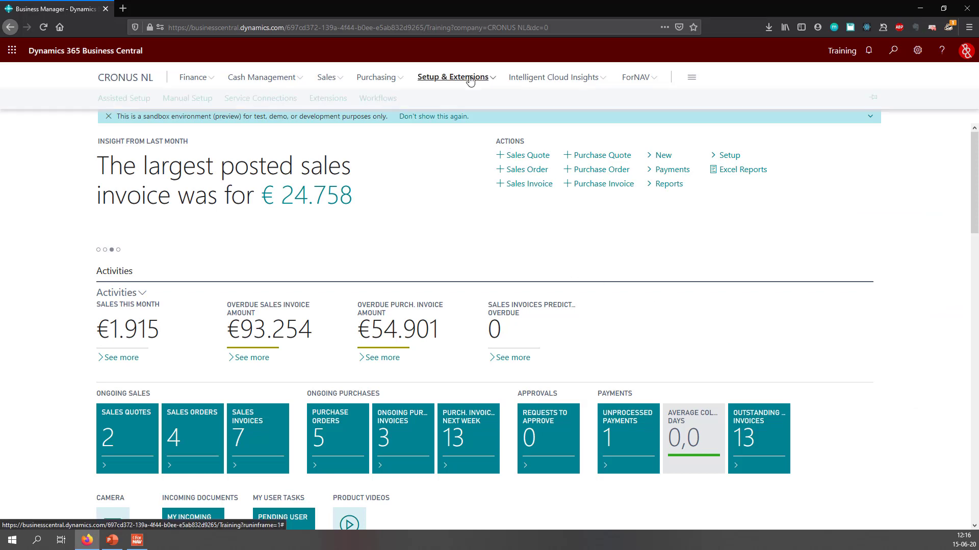
pyautogui.click(122, 99)
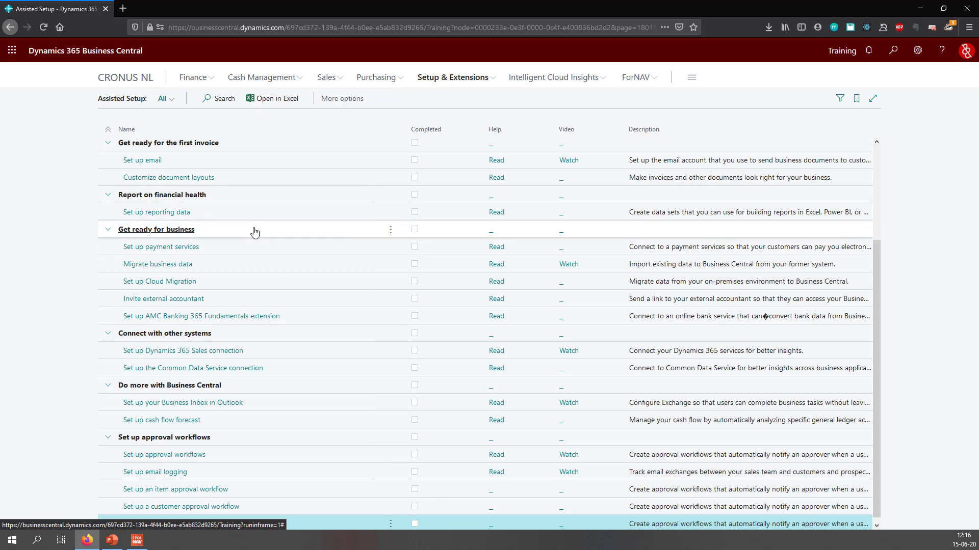
pyautogui.scroll(3, 254, 229)
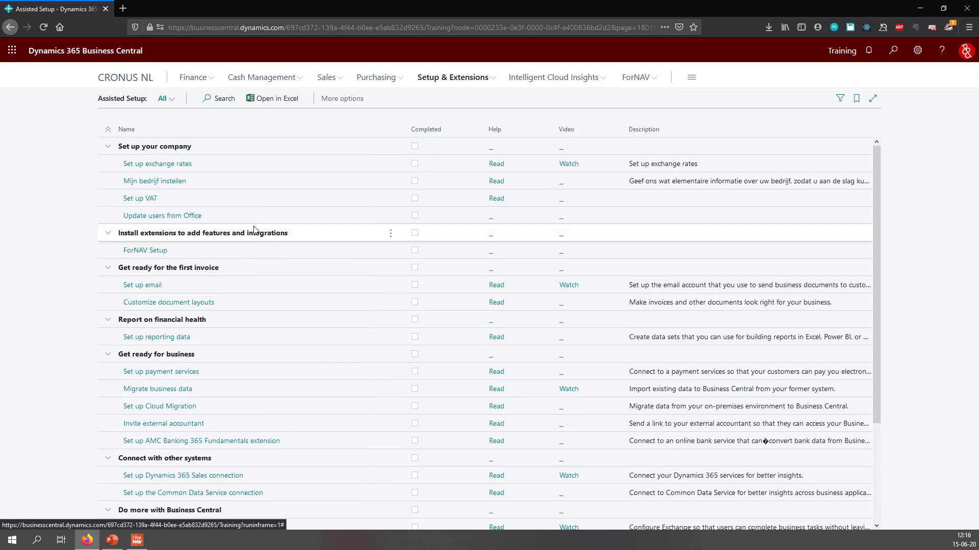
pyautogui.click(156, 252)
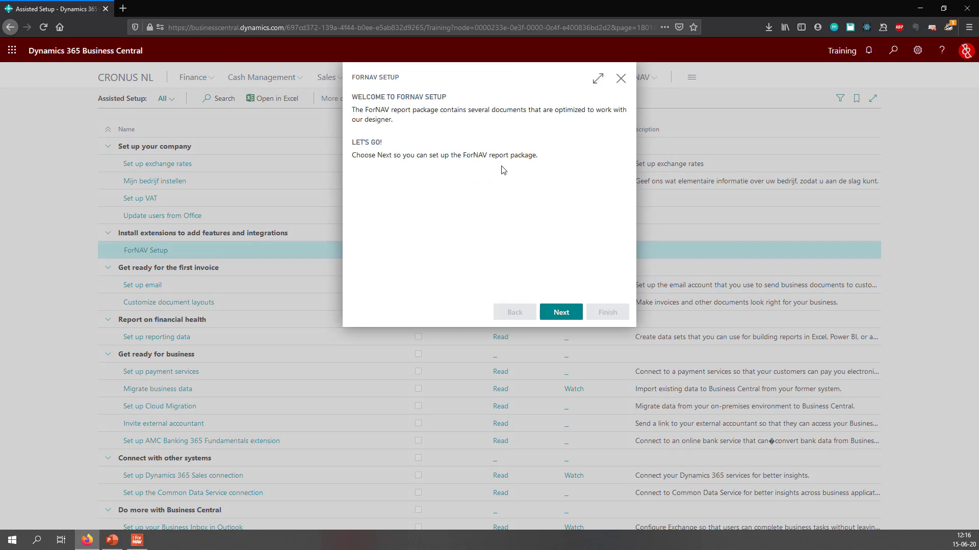
pyautogui.click(553, 312)
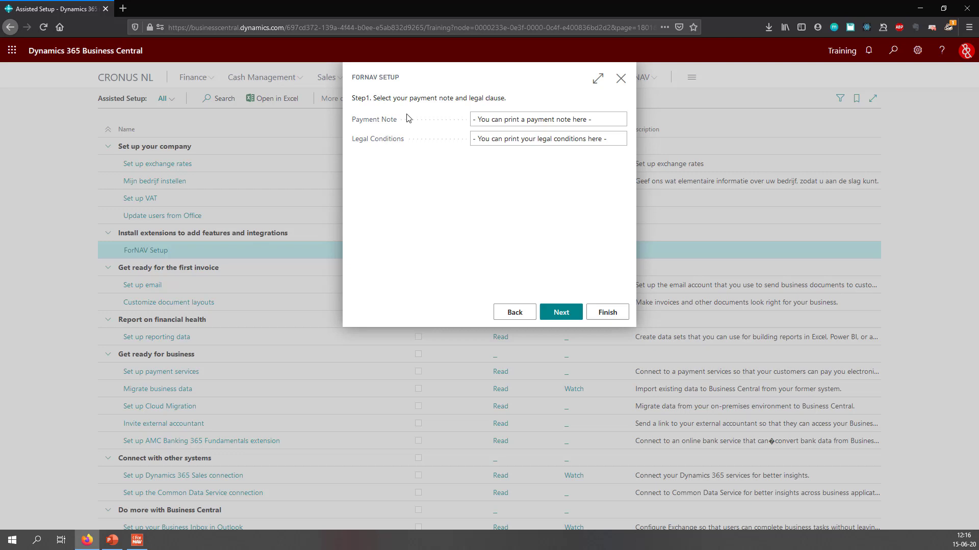
# Step: Set the Payment Note to 'Please pay' and Legal Conditions to 'Or else', then continue
pyautogui.click(539, 118)
pyautogui.moveTo(604, 119); pyautogui.dragTo(435, 117)
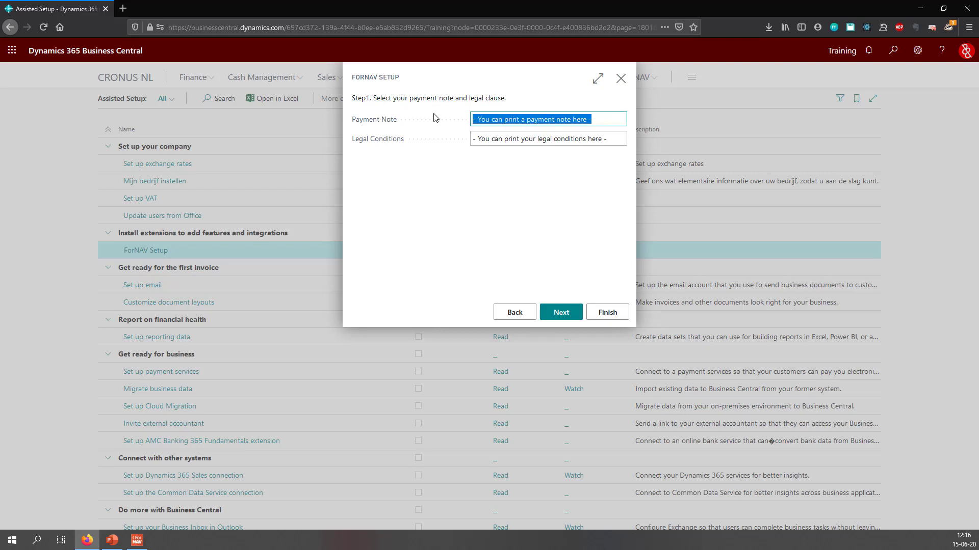
pyautogui.write('Please pay')
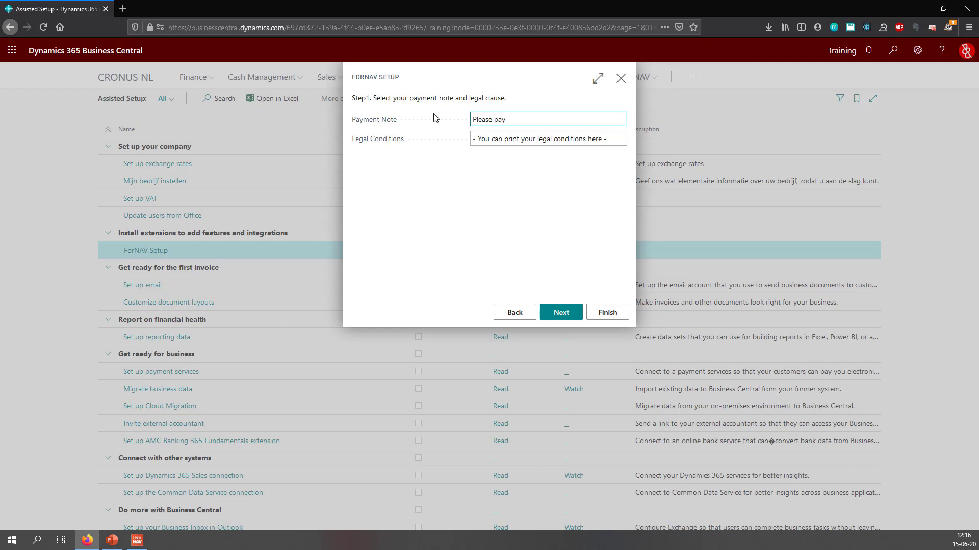
pyautogui.press('Tab')
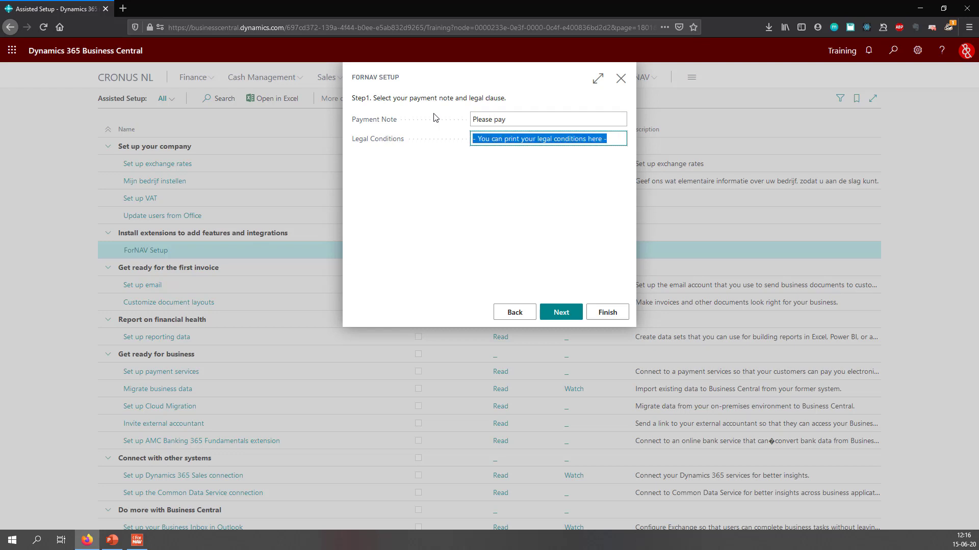
pyautogui.write('Or else')
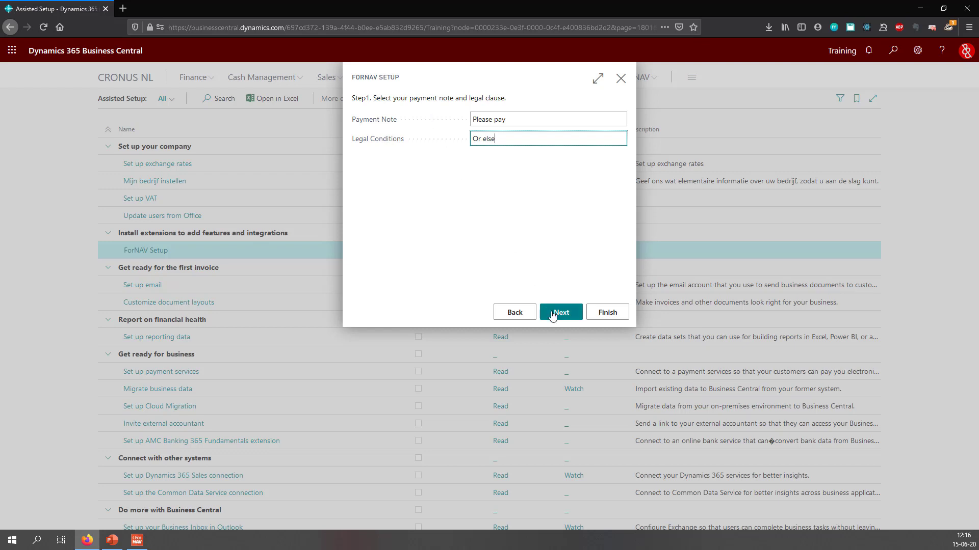
pyautogui.click(552, 313)
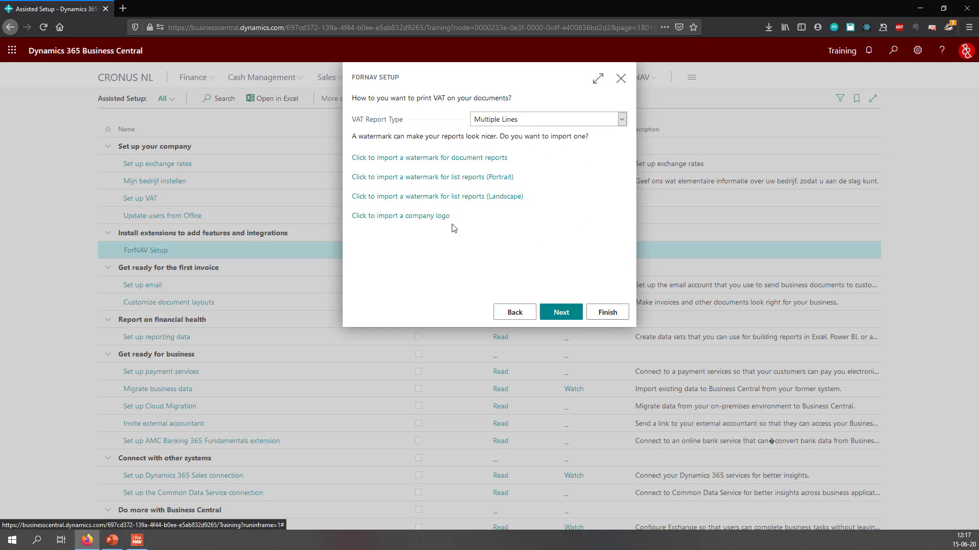
# Step: Import ForNAV_logo_2f_large.png as the company logo and continue to the next wizard step
pyautogui.click(435, 218)
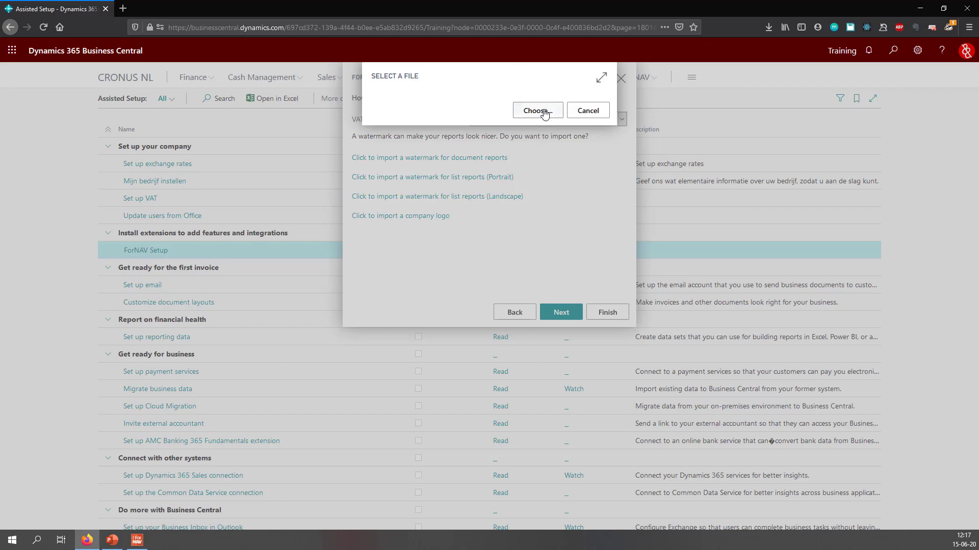
pyautogui.click(538, 110)
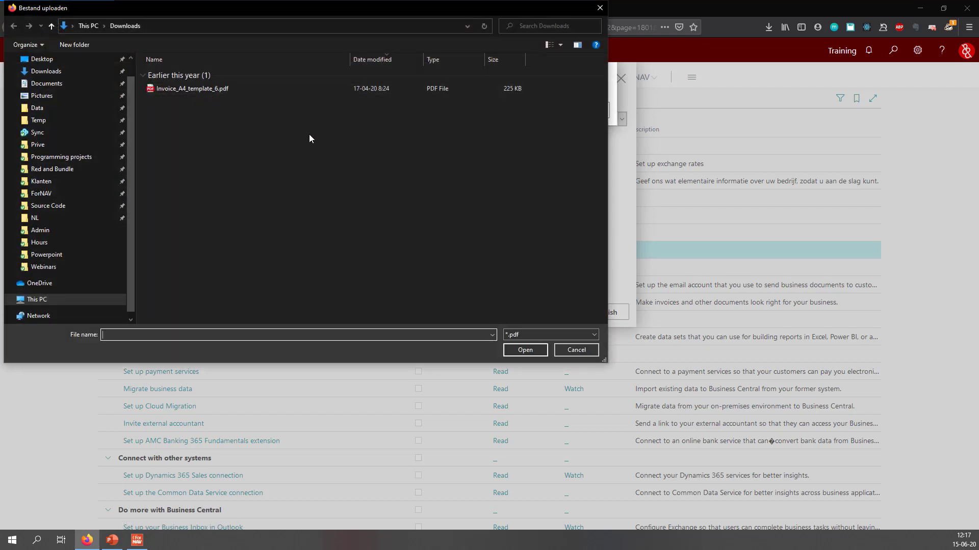
pyautogui.click(556, 337)
pyautogui.click(557, 345)
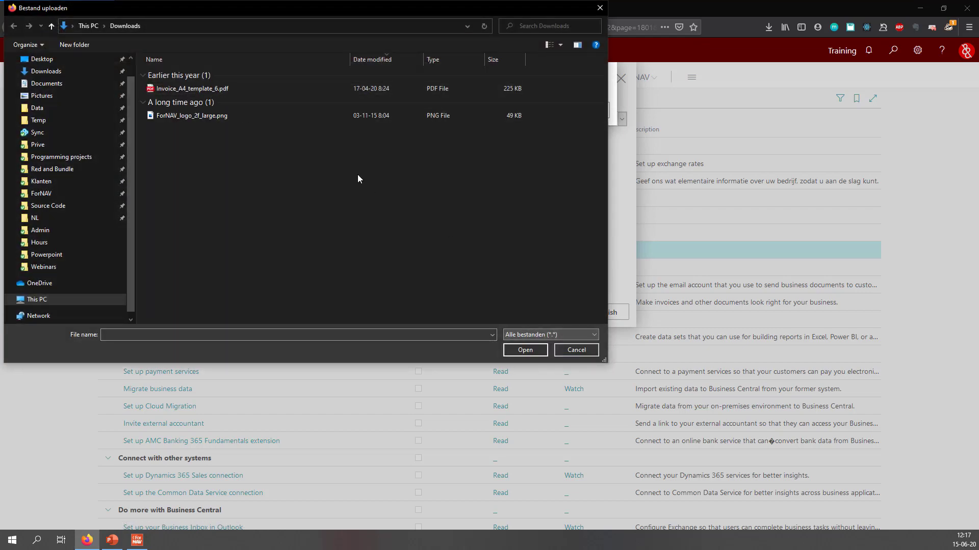
pyautogui.click(221, 123)
pyautogui.click(511, 350)
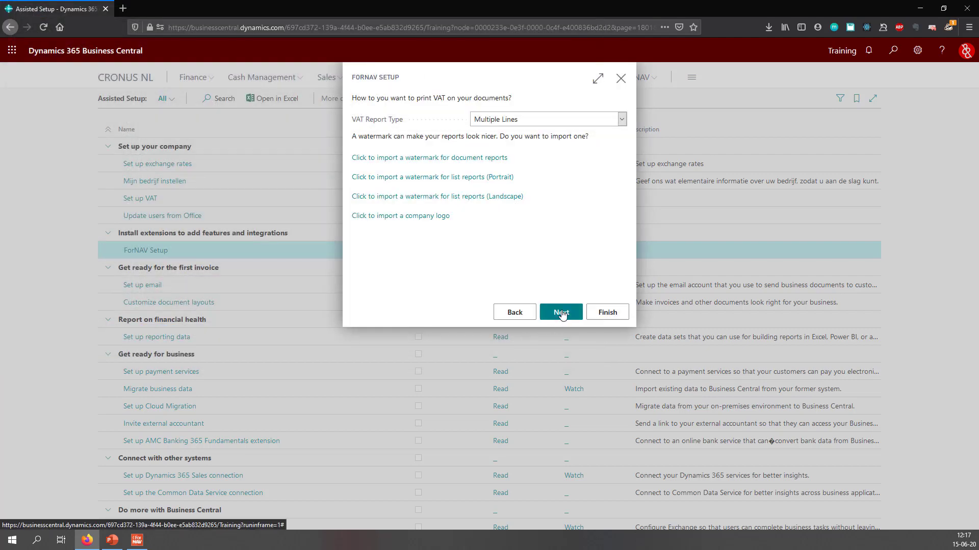
pyautogui.click(561, 312)
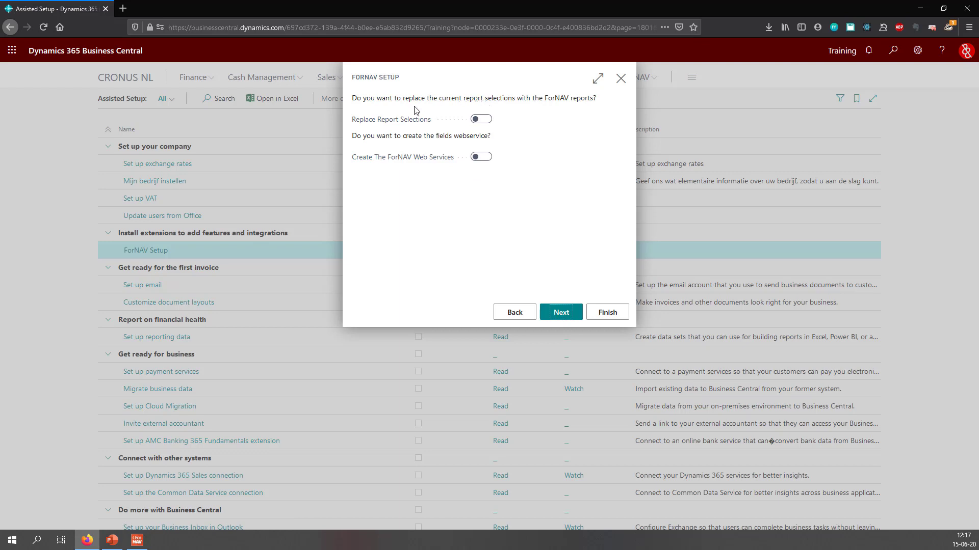
# Step: Enable Replace Report Selections and Create The ForNAV Web Services, finish the wizard, return to CRONUS NL
pyautogui.click(482, 120)
pyautogui.click(482, 157)
pyautogui.click(562, 311)
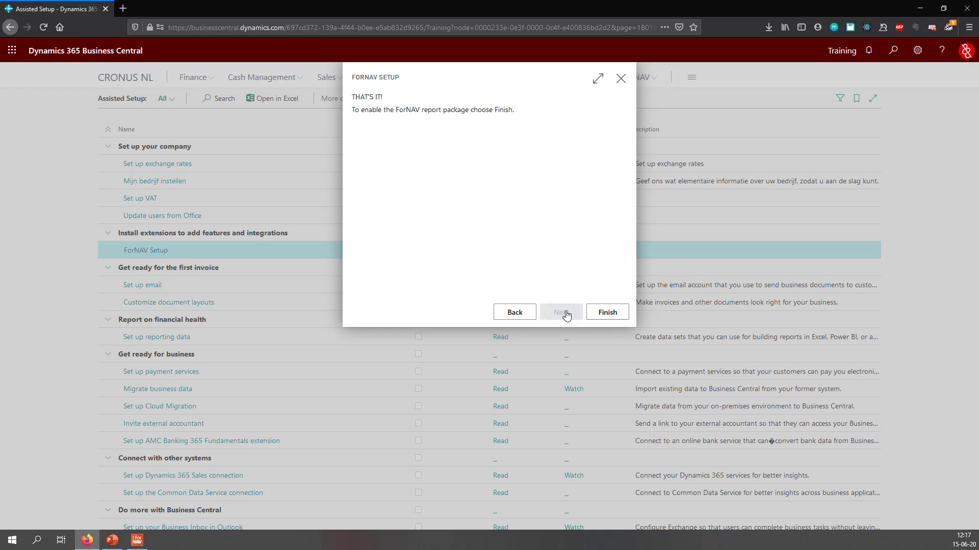
pyautogui.click(600, 315)
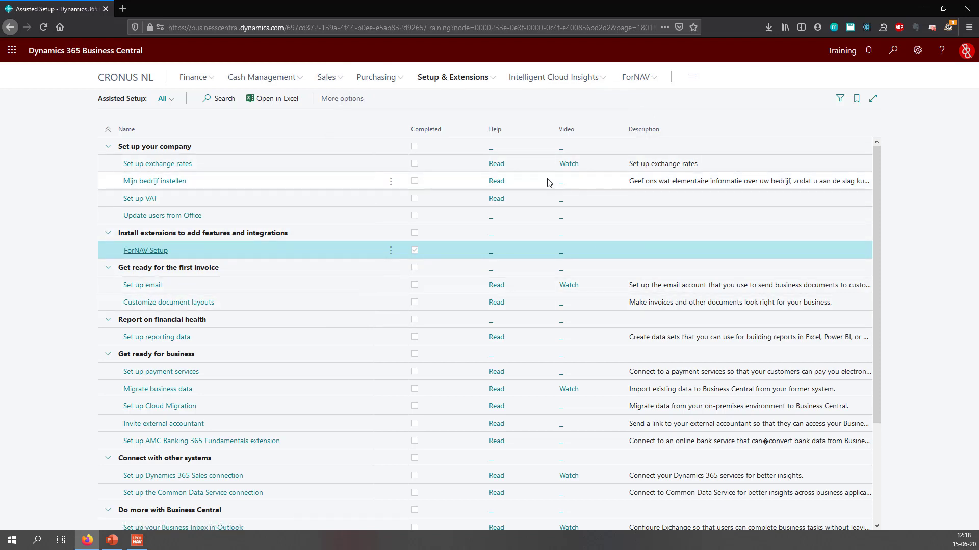
pyautogui.click(144, 81)
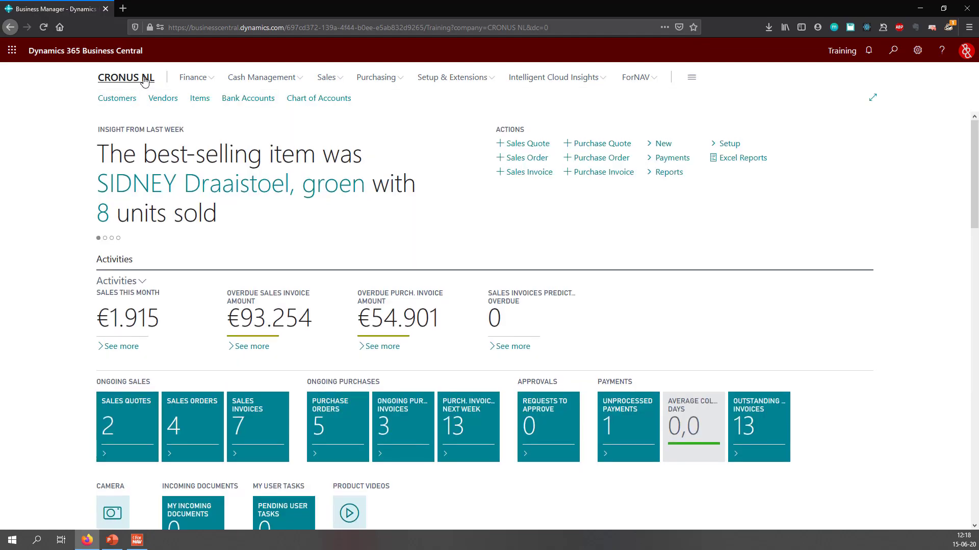